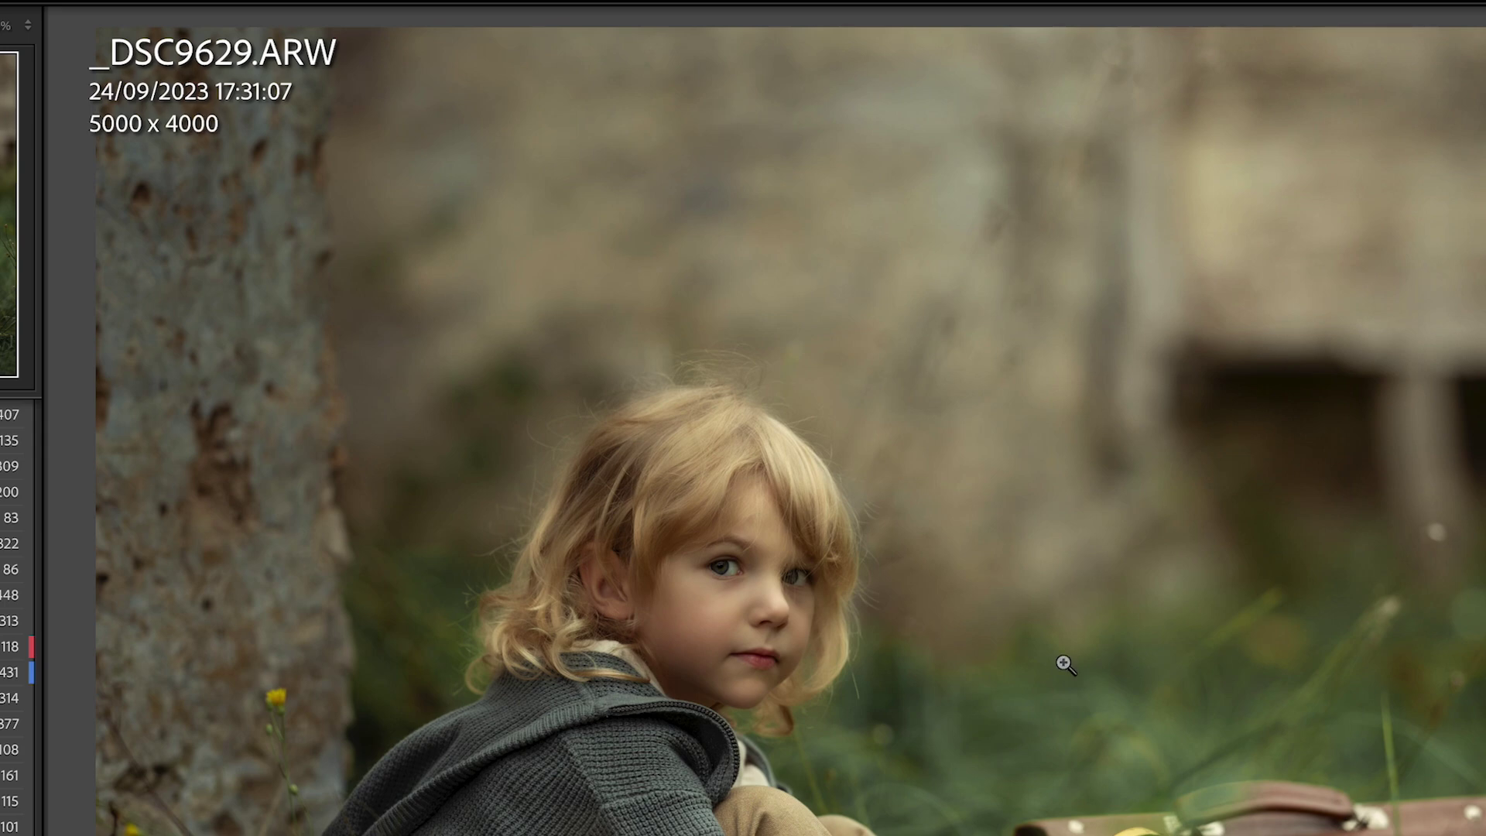
- Cycle the Loupe info overlay to show shutter speed, aperture, ISO and lens
key("i")
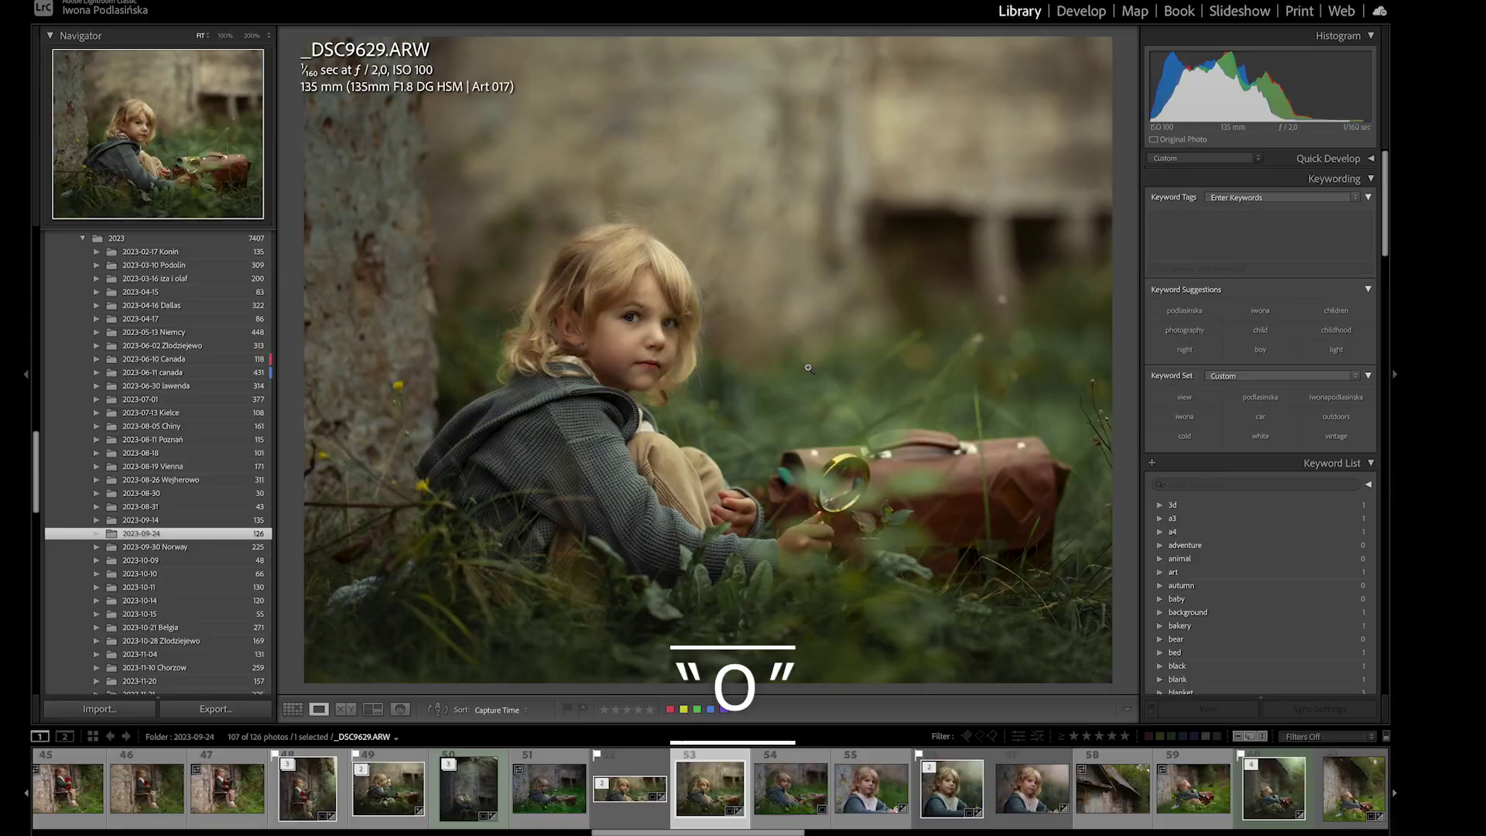
- Switch to the Develop module to edit _DSC9629.ARW
left_click(1071, 17)
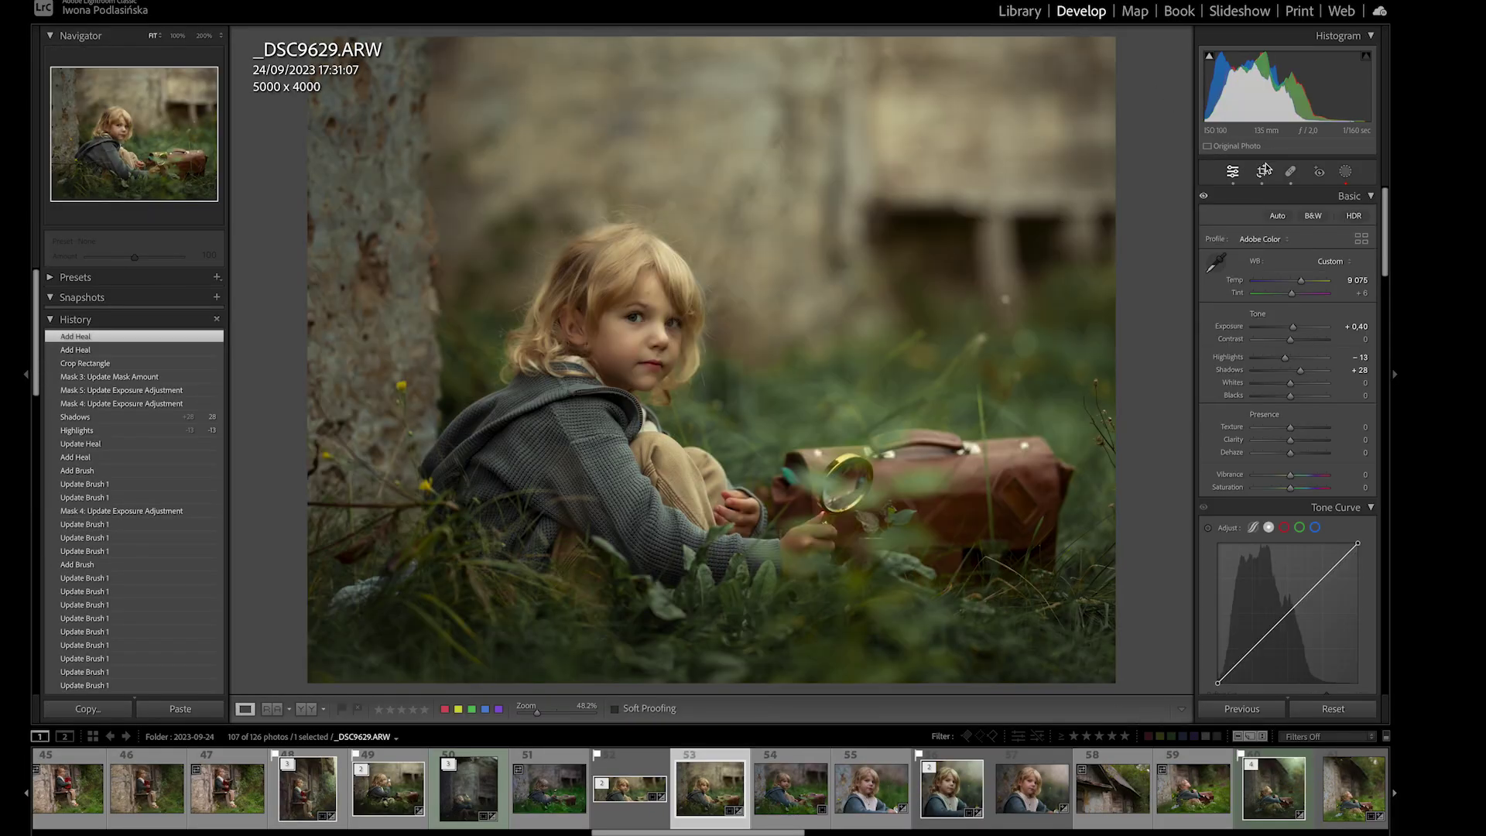
- In Crop, cycle grid, diagonal and golden-spiral guides, rotating the spiral, ending on Aspect Ratios
left_click(1262, 172)
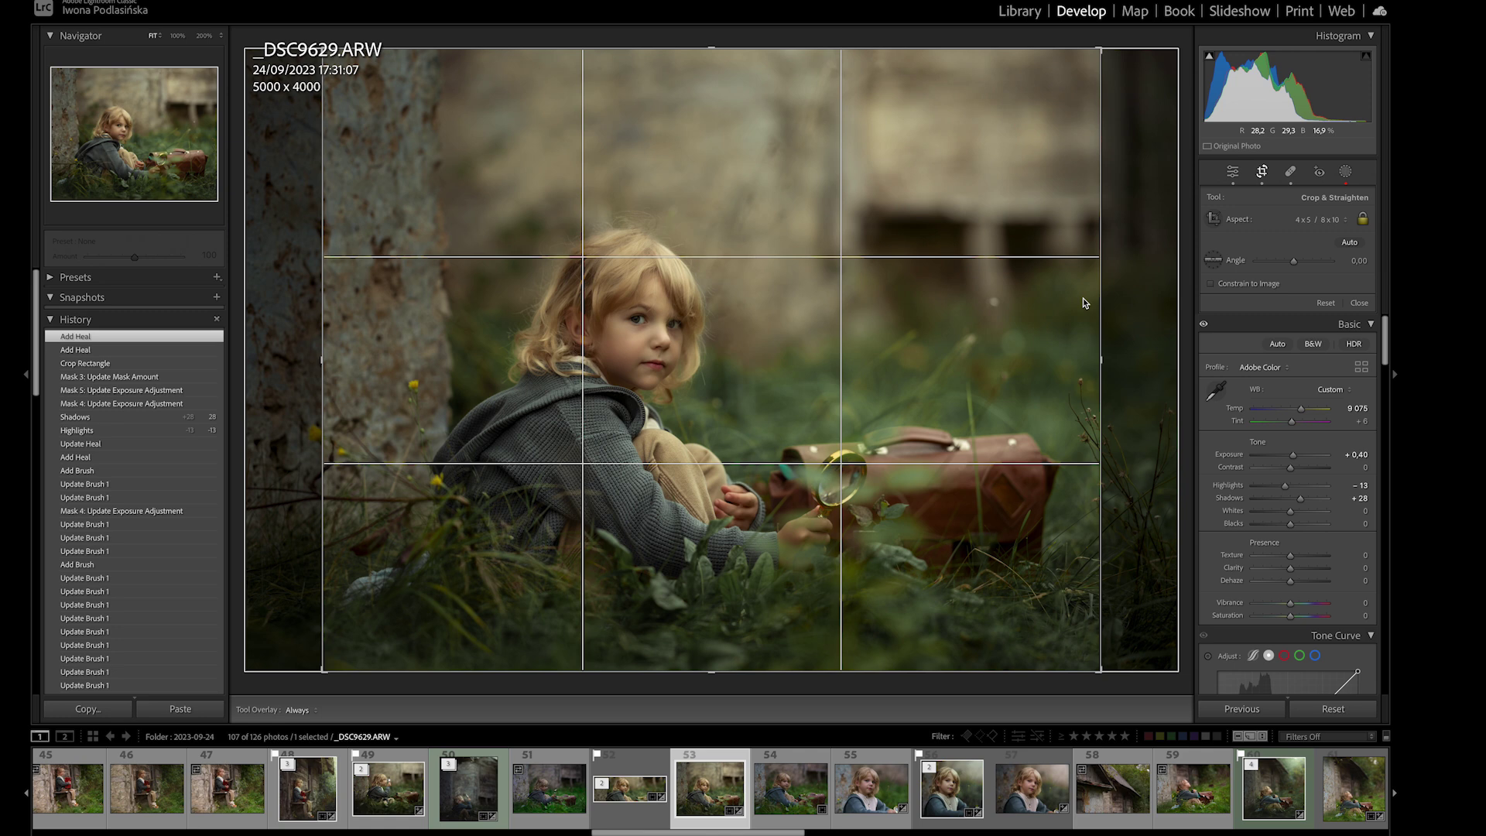
key("o")
key("o")
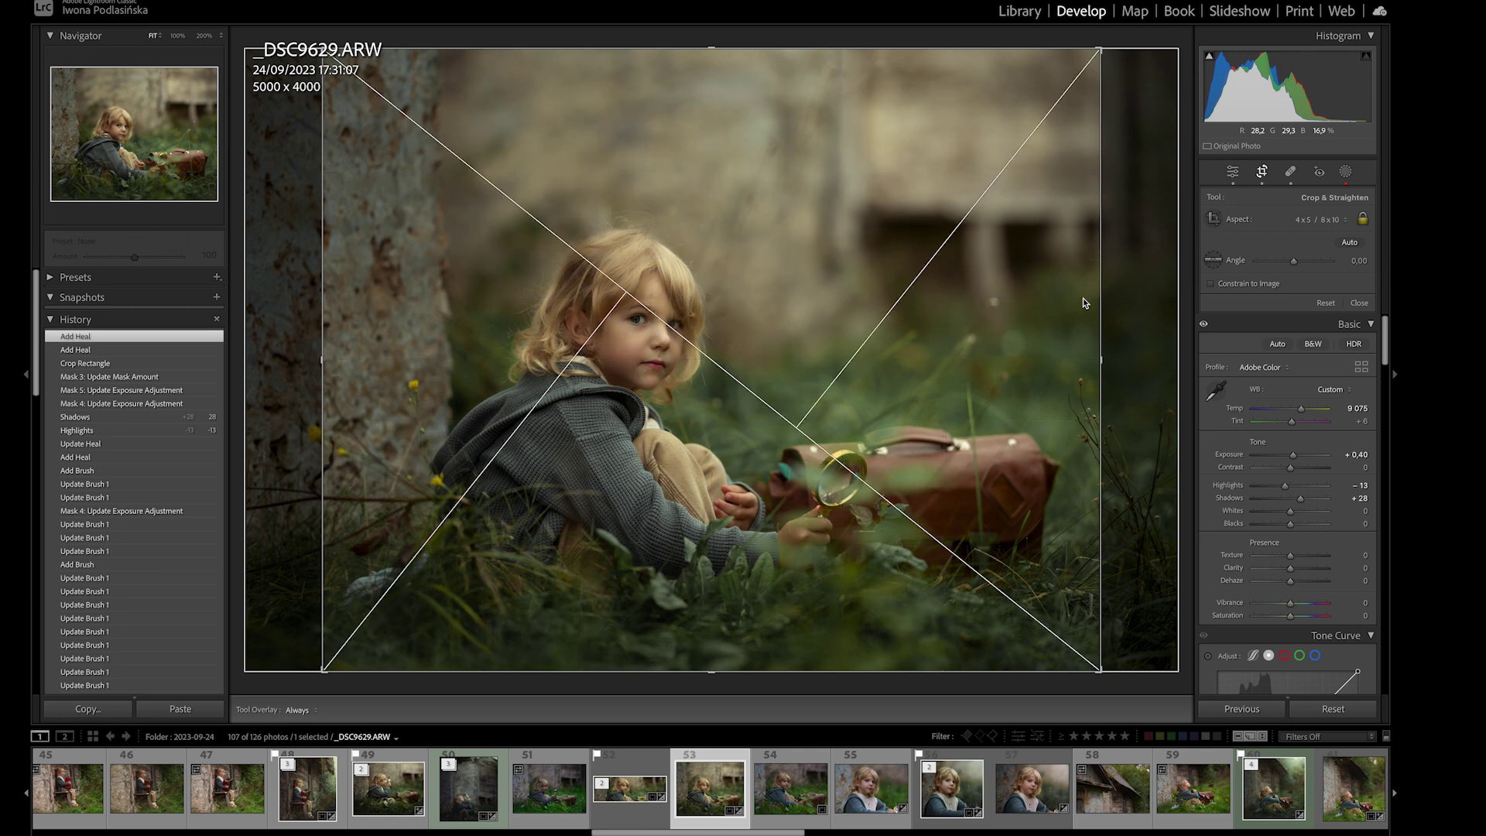
key("o")
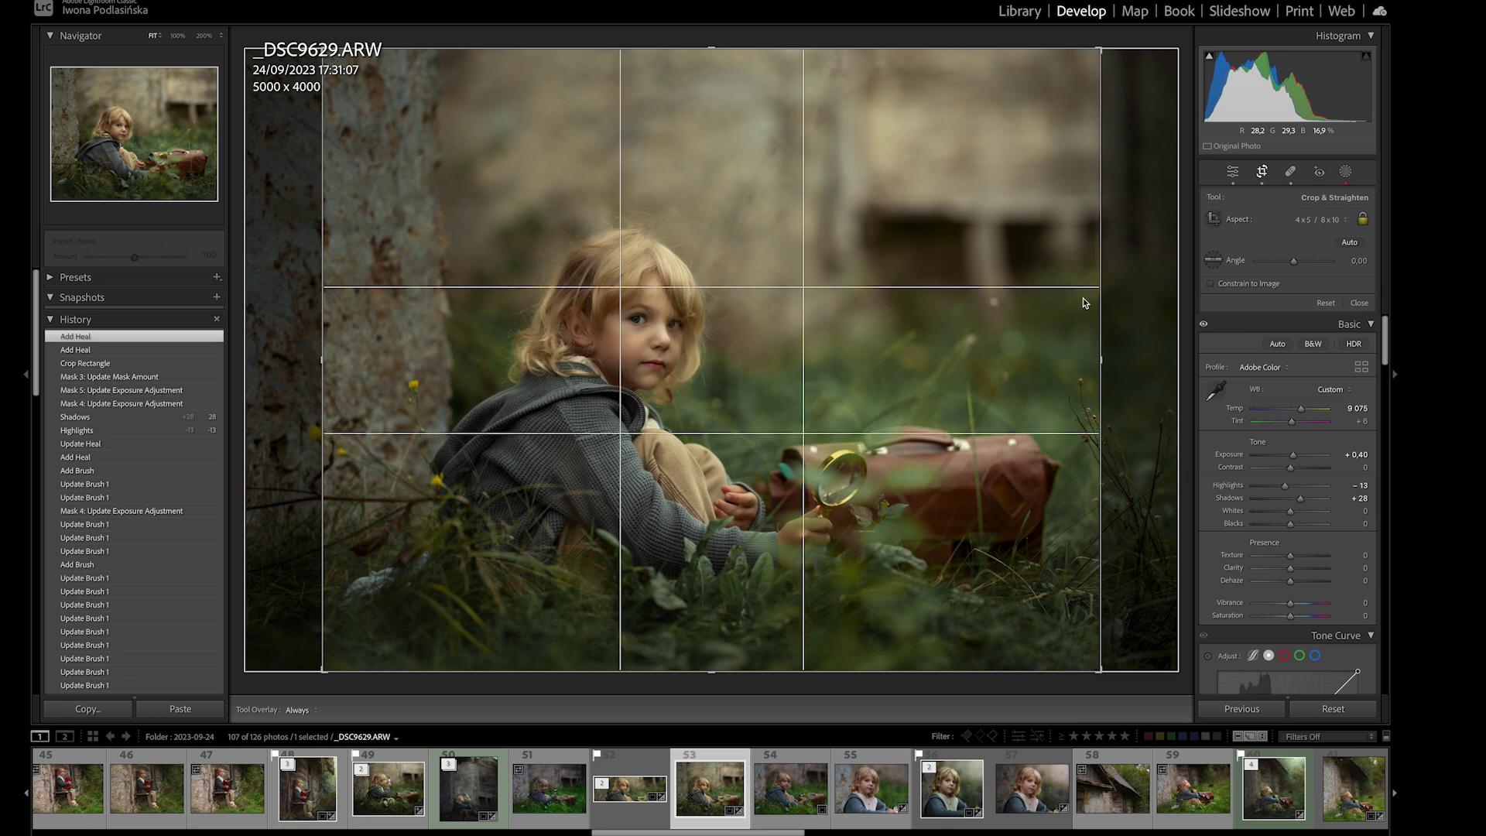
key("o")
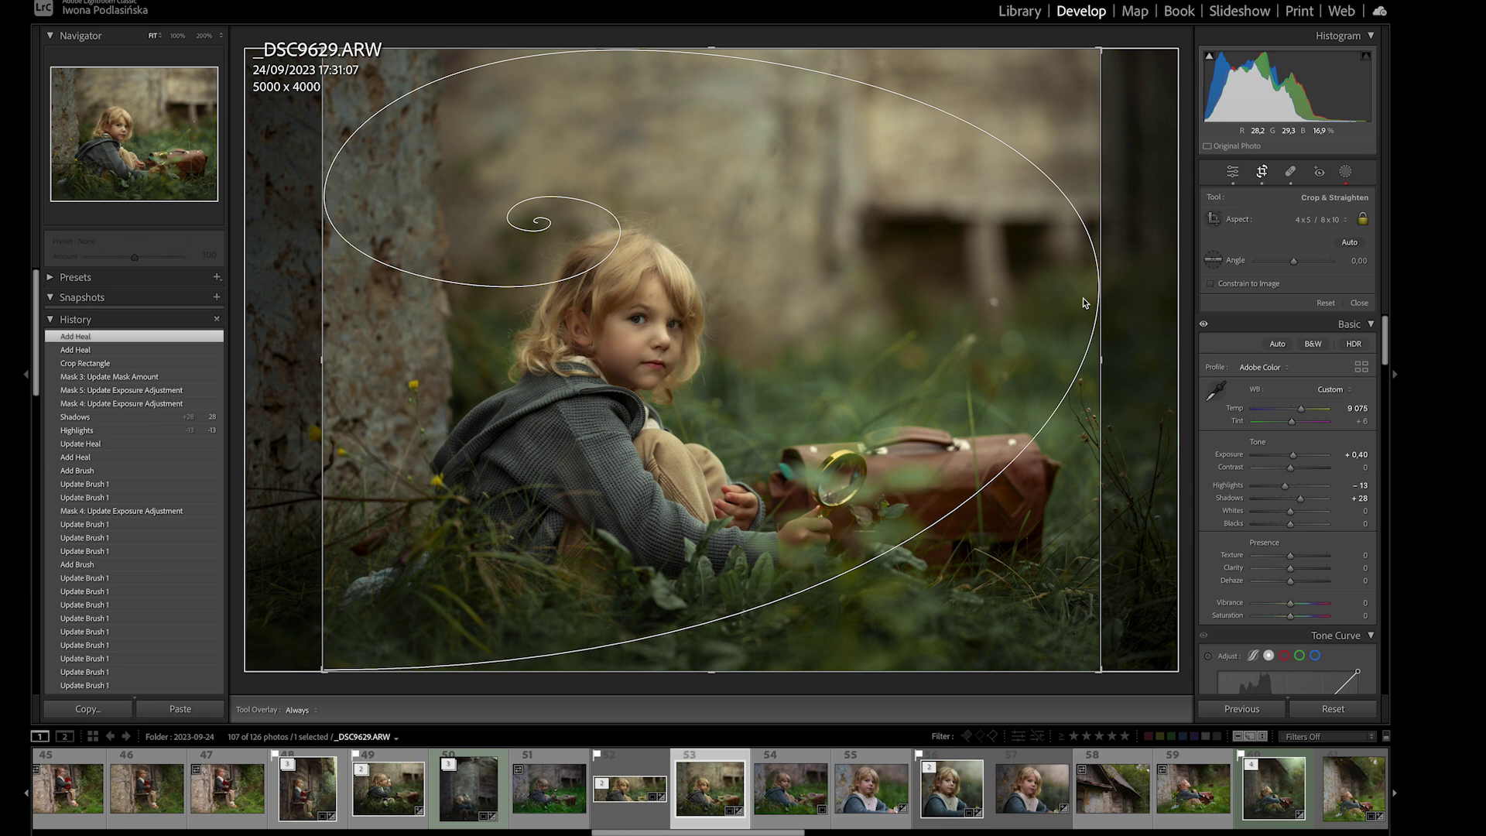
key("shift+o")
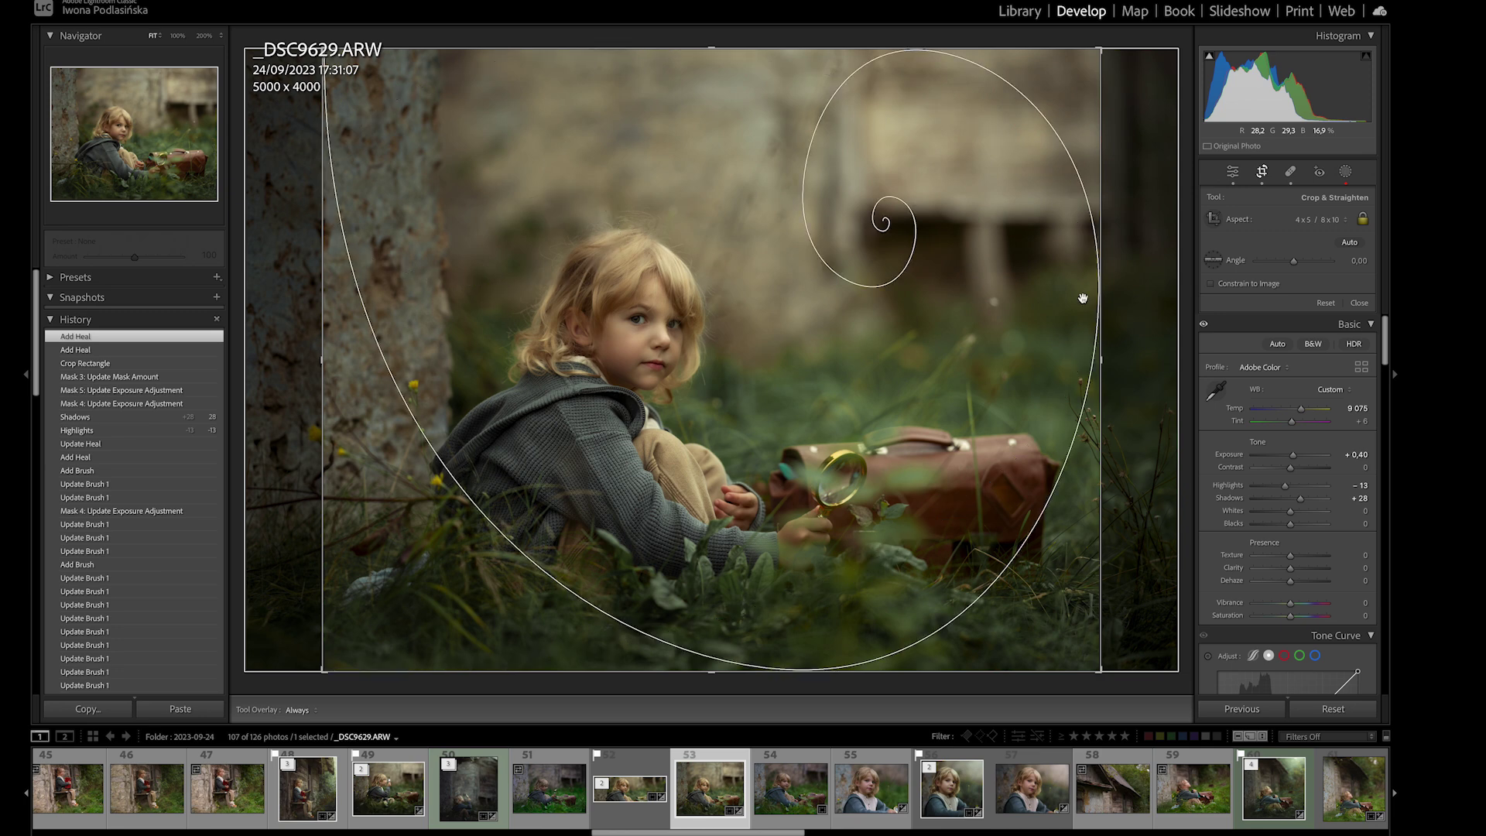
key("shift+o")
key("shift+o")
key("shift+o")
key("shift+o")
key("shift+o")
key("shift+o")
key("o")
key("shift+o")
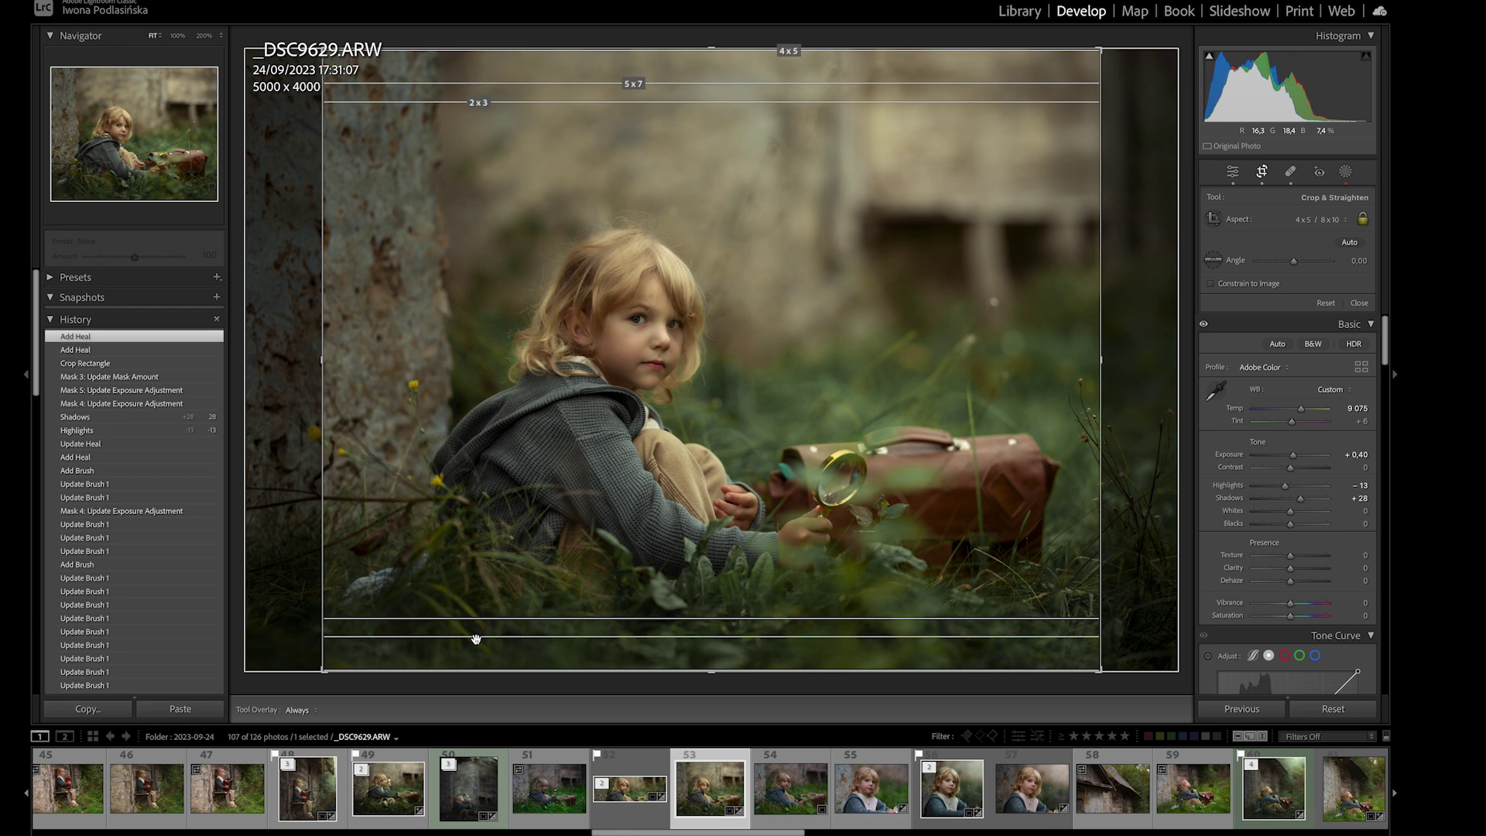
- Swap the orientation of the aspect-ratio crop guides
key("shift+o")
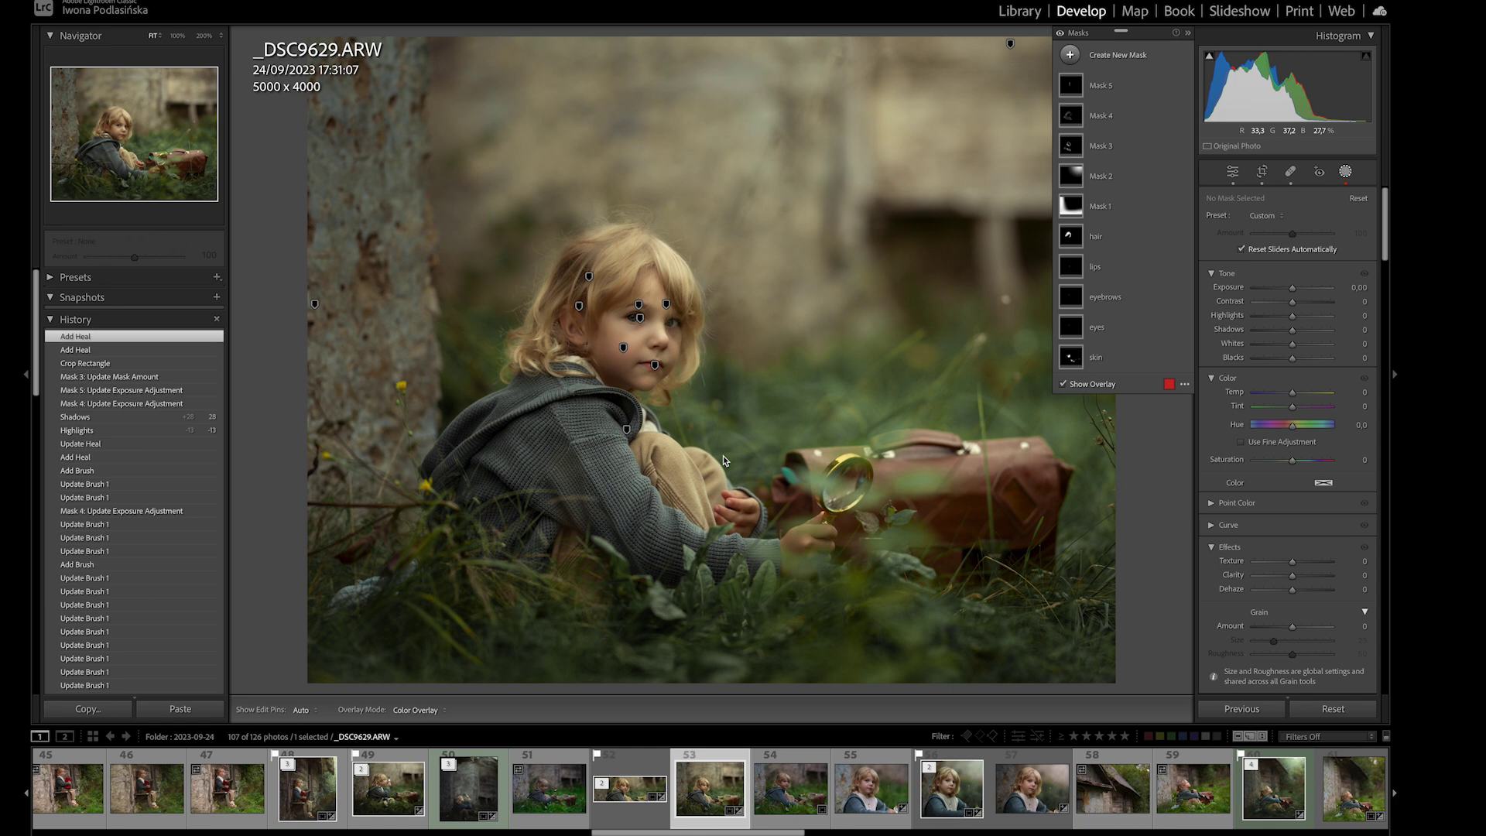
mouse_move(1191, 329)
left_click(301, 710)
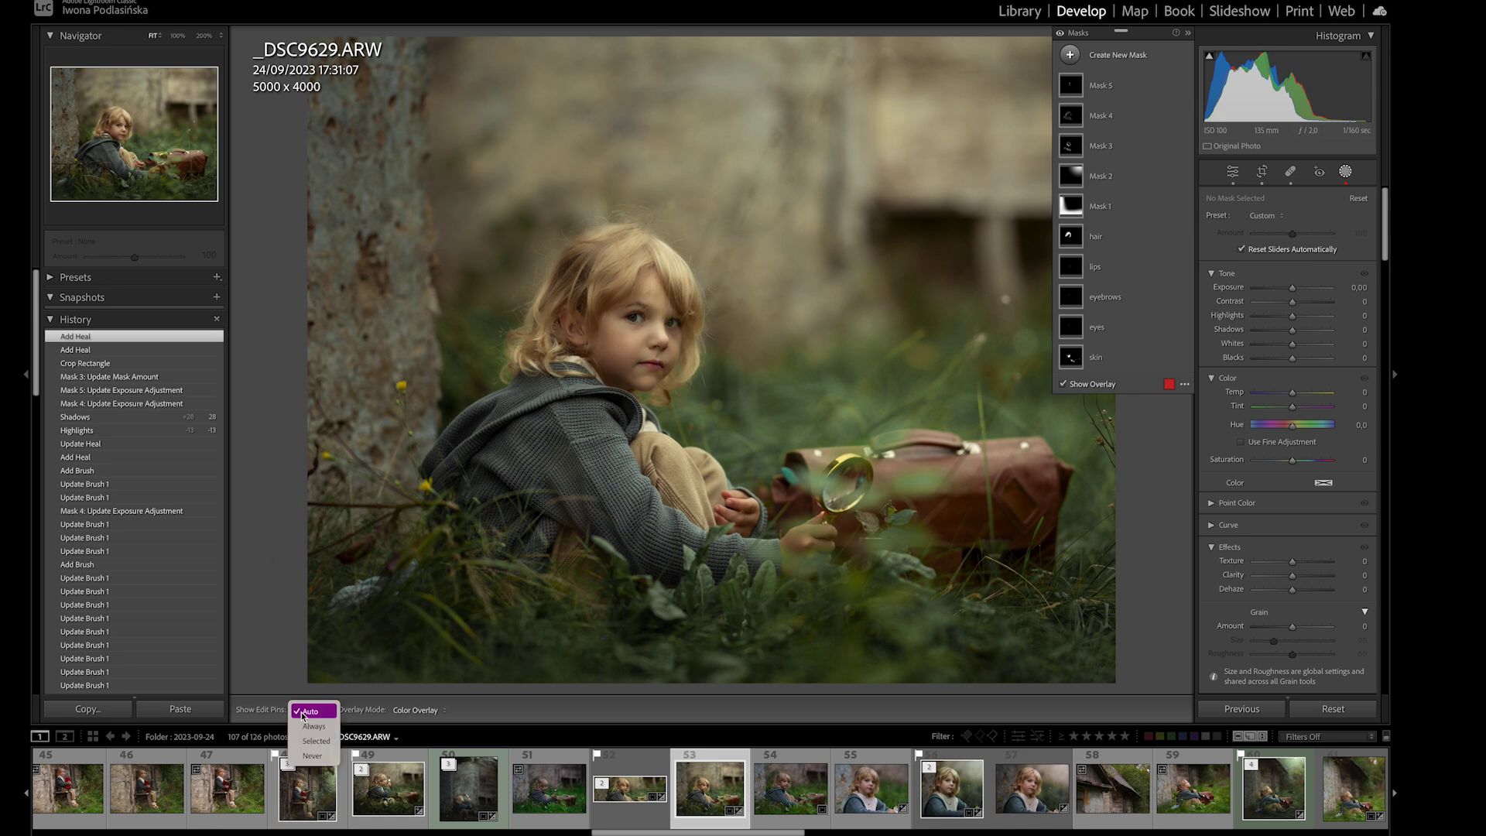
left_click(285, 517)
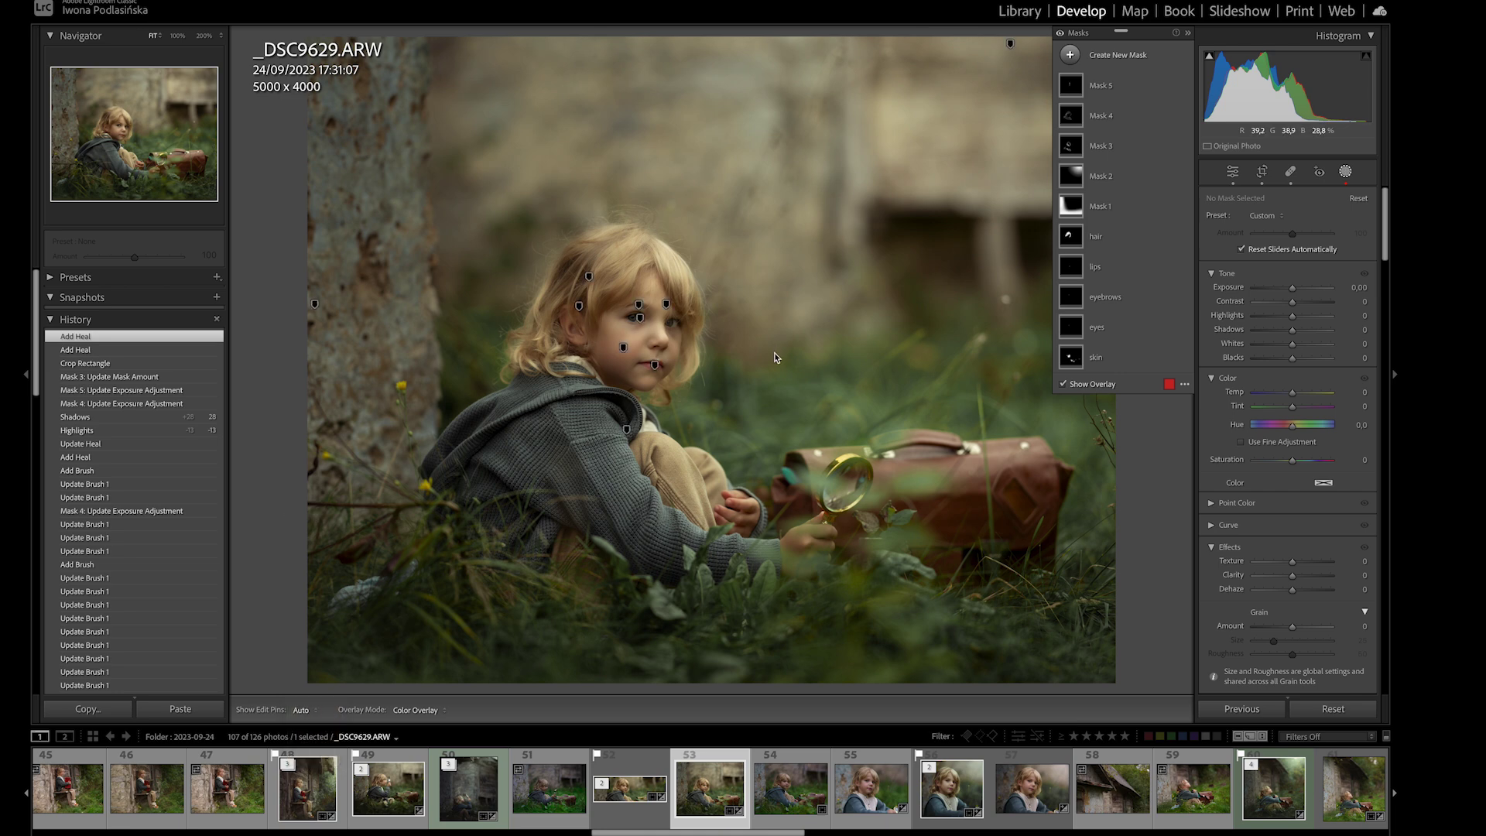
key("h")
- Leave Masking and paint a healing stroke over the background wall with the Healing tool
left_click(1233, 171)
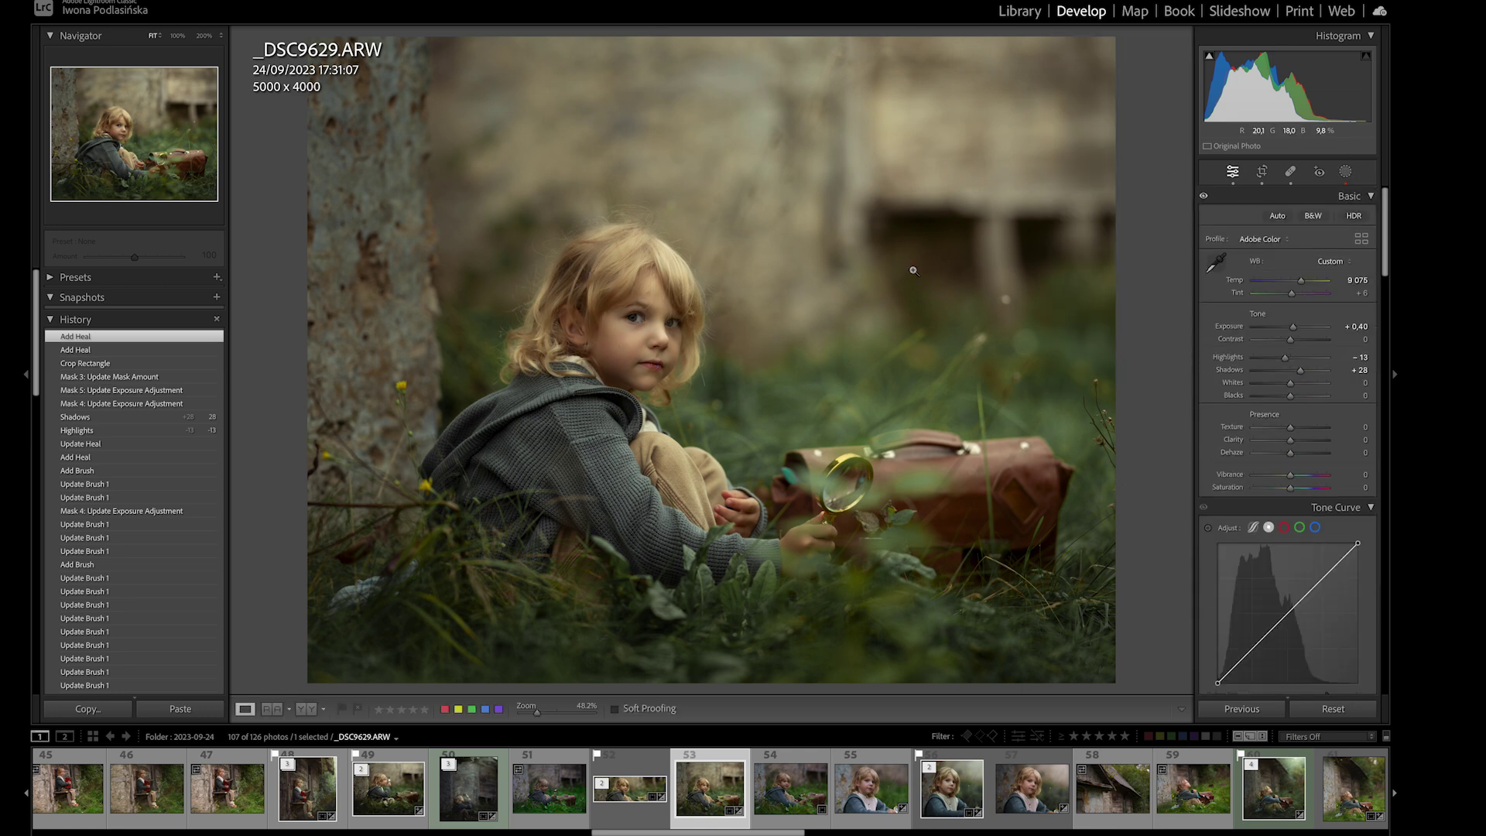
left_click(1289, 174)
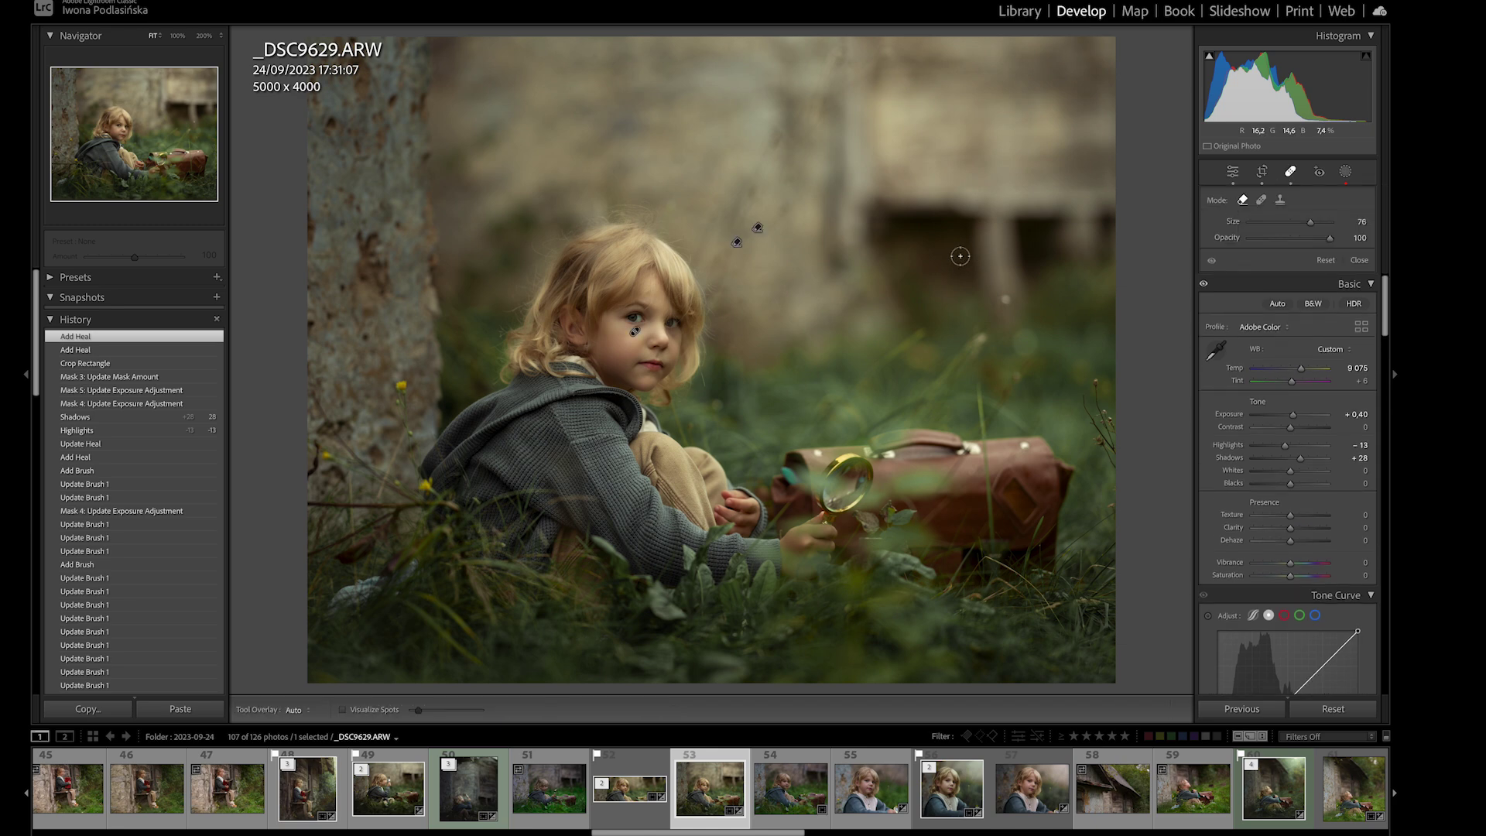
scroll(960, 255, "up", 5)
scroll(903, 282, "up", 1)
mouse_move(849, 161)
left_mouse_down()
mouse_move(833, 70)
mouse_move(876, 255)
mouse_move(948, 209)
mouse_move(931, 264)
mouse_move(891, 187)
mouse_move(911, 296)
left_mouse_up()
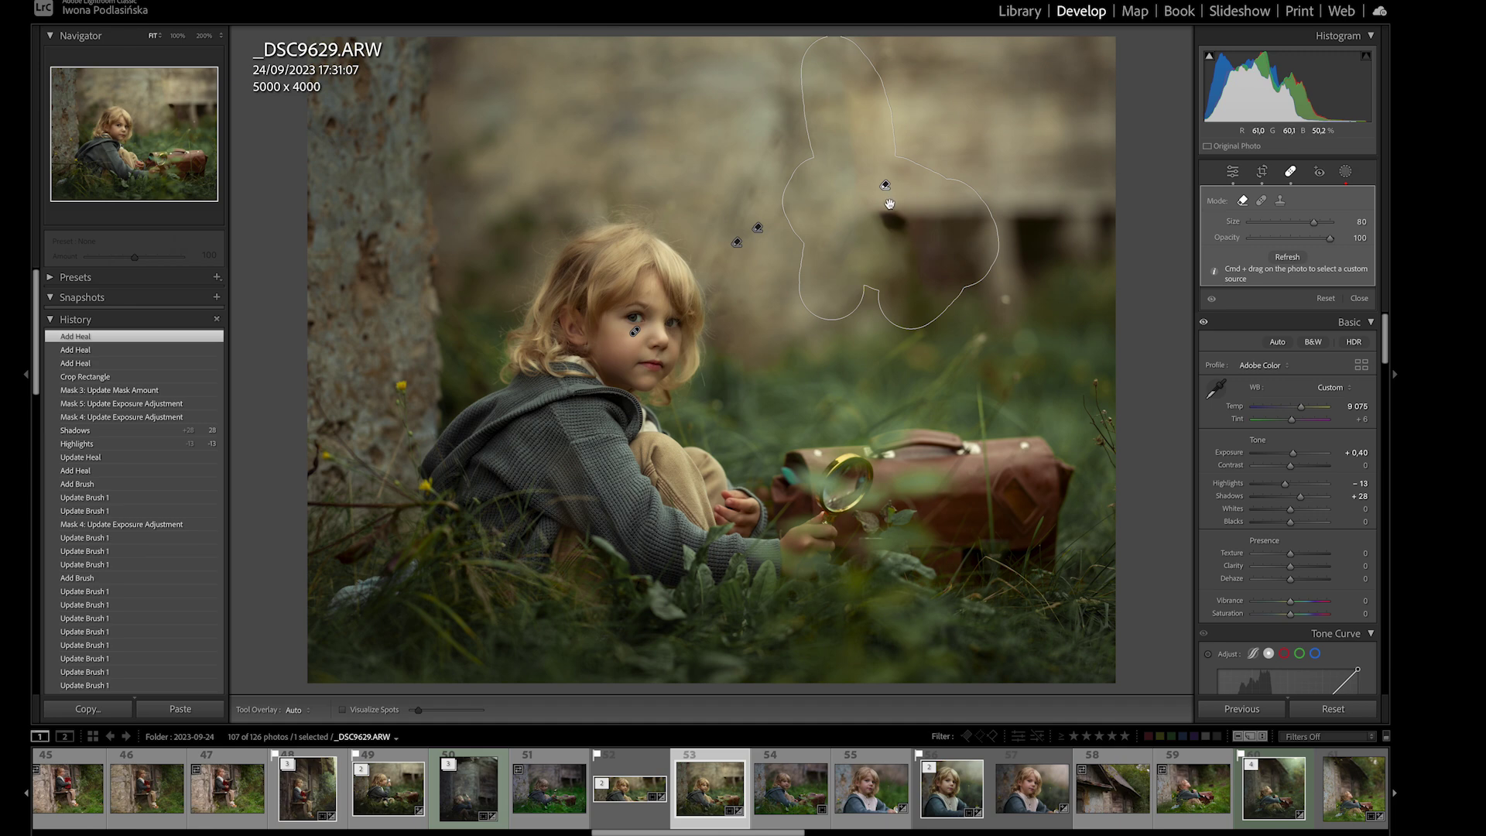
- With spot outlines hidden, add a heal spot on the wall, then show outlines again
key("h")
left_click(892, 224)
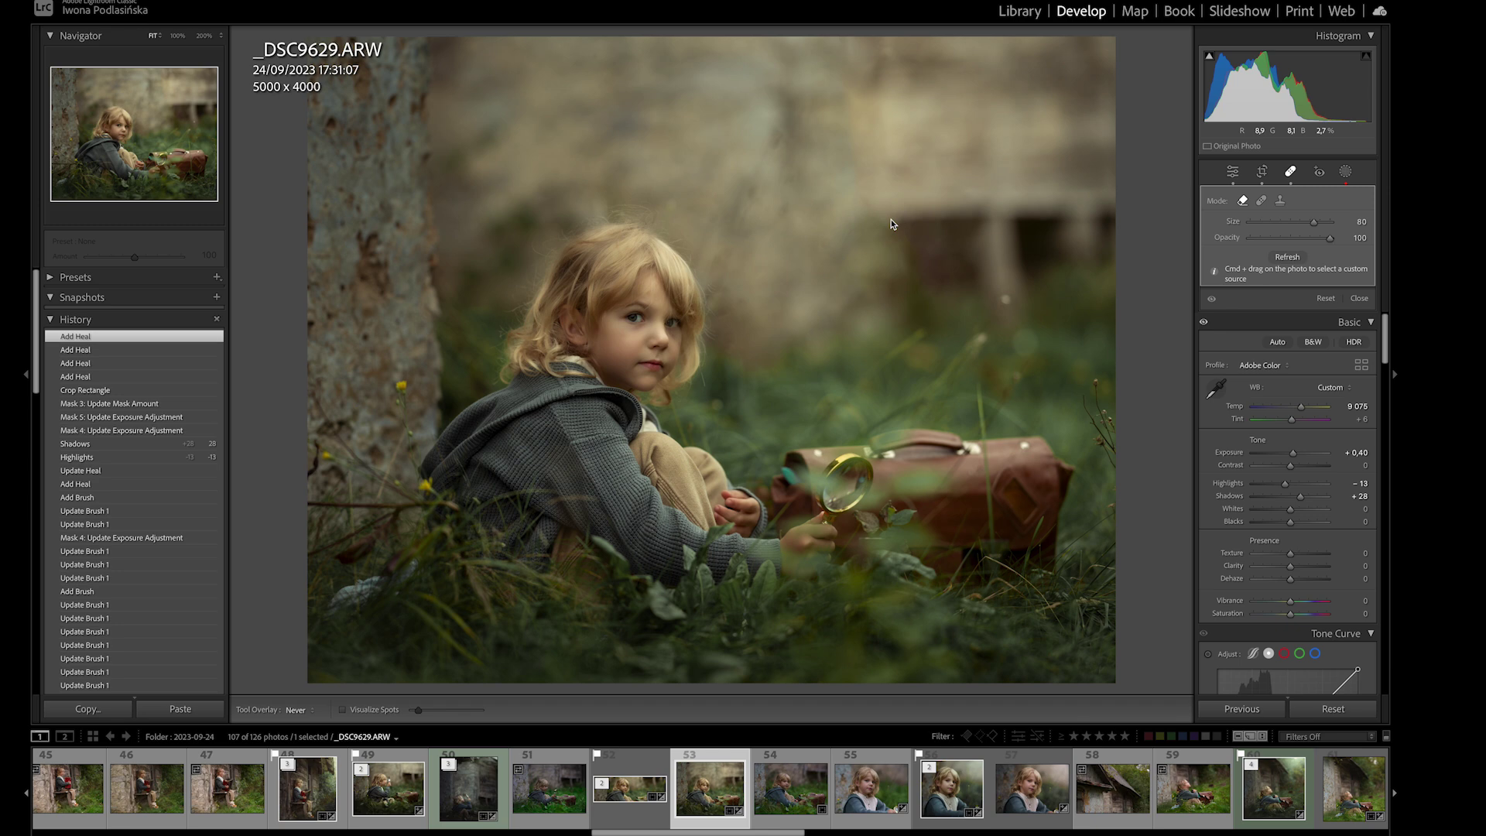
key("h")
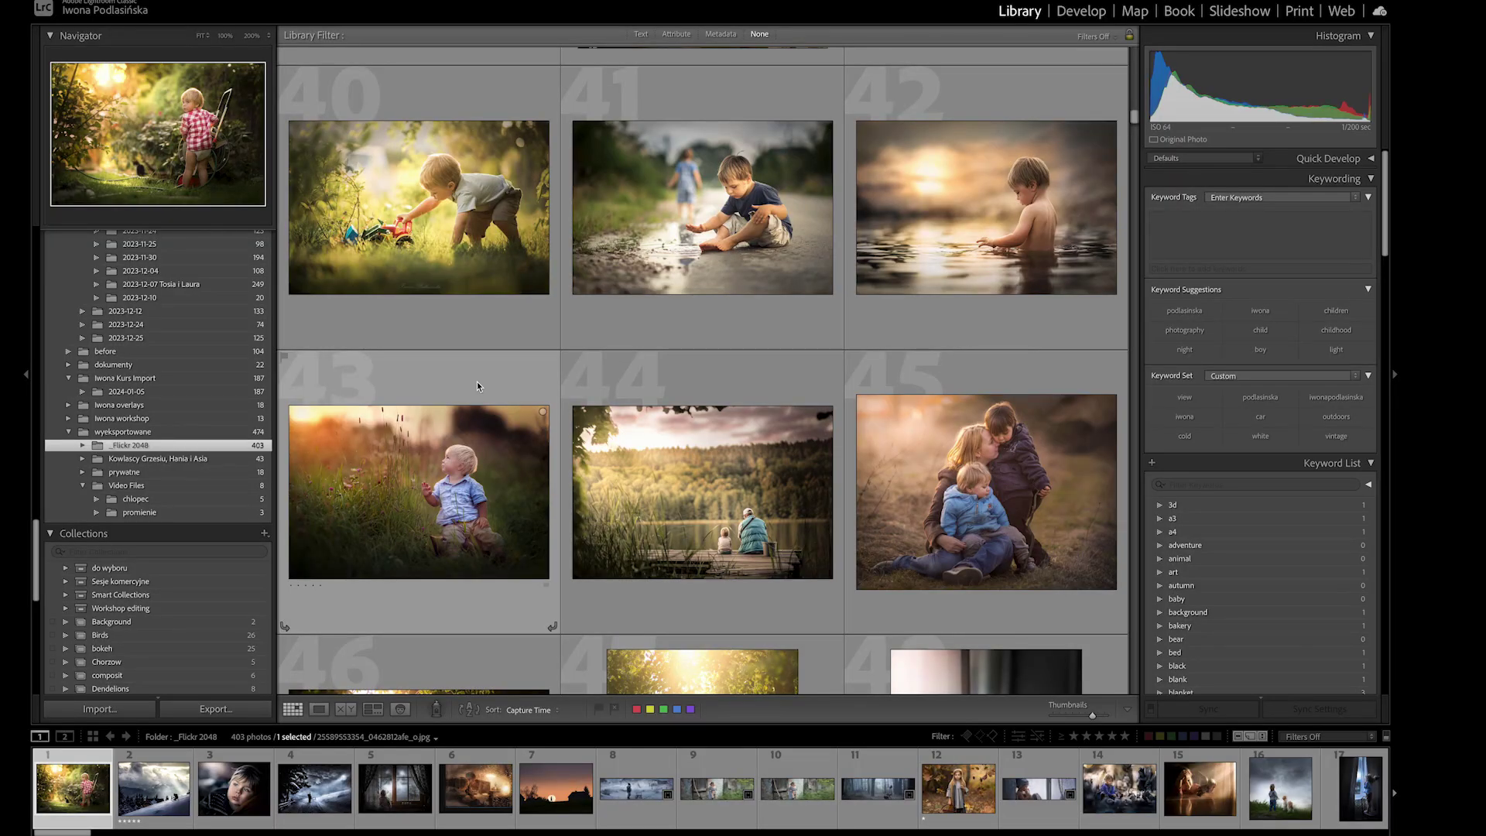
- Scroll the _Flickr 2048 grid down to the two near-identical train photos
scroll(477, 383, "down", 20)
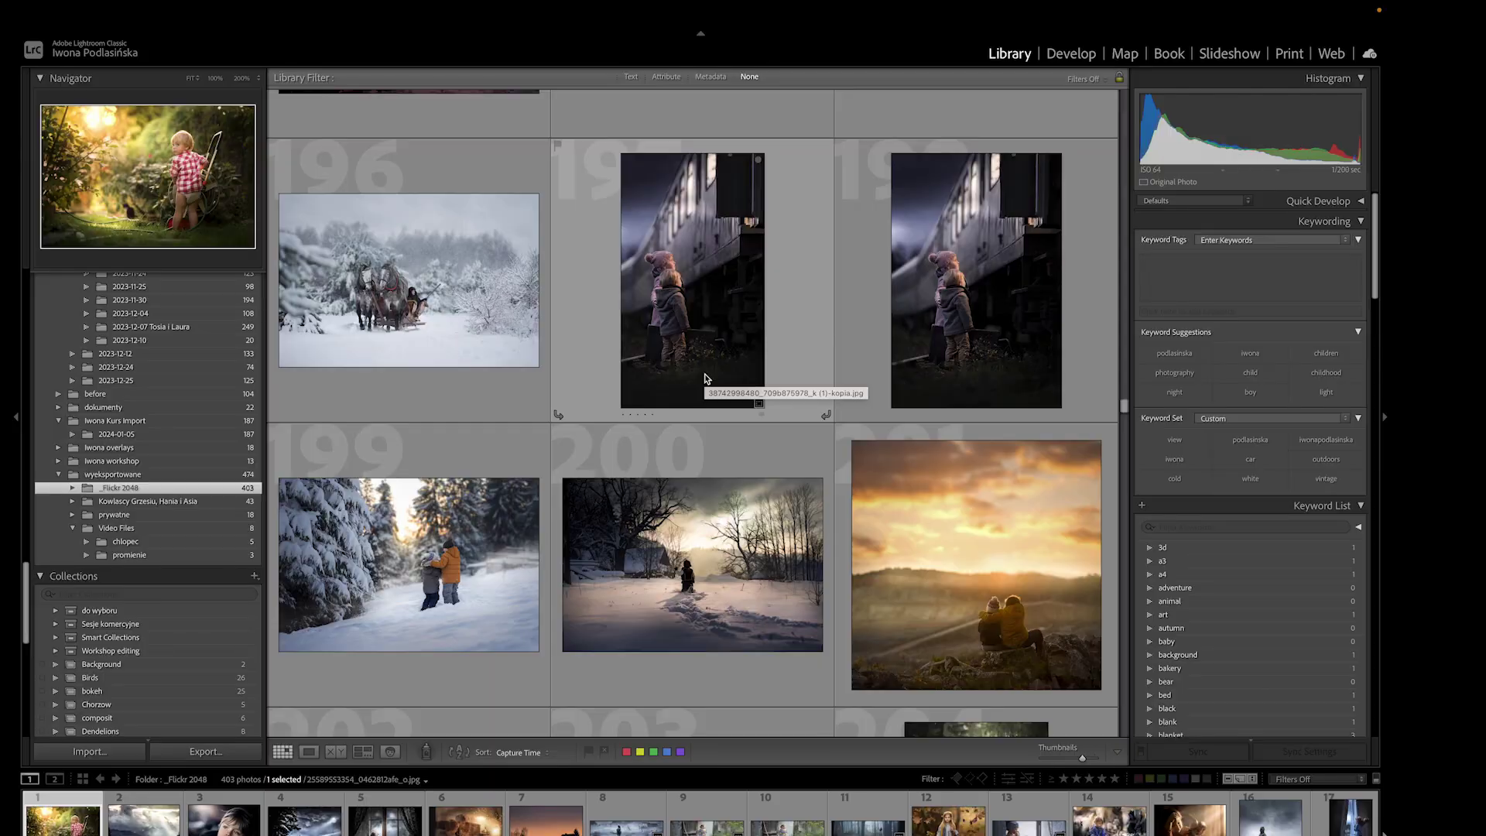
- Reject the duplicate train photo 197, then select photo 200 and scroll the grid
left_click(706, 378)
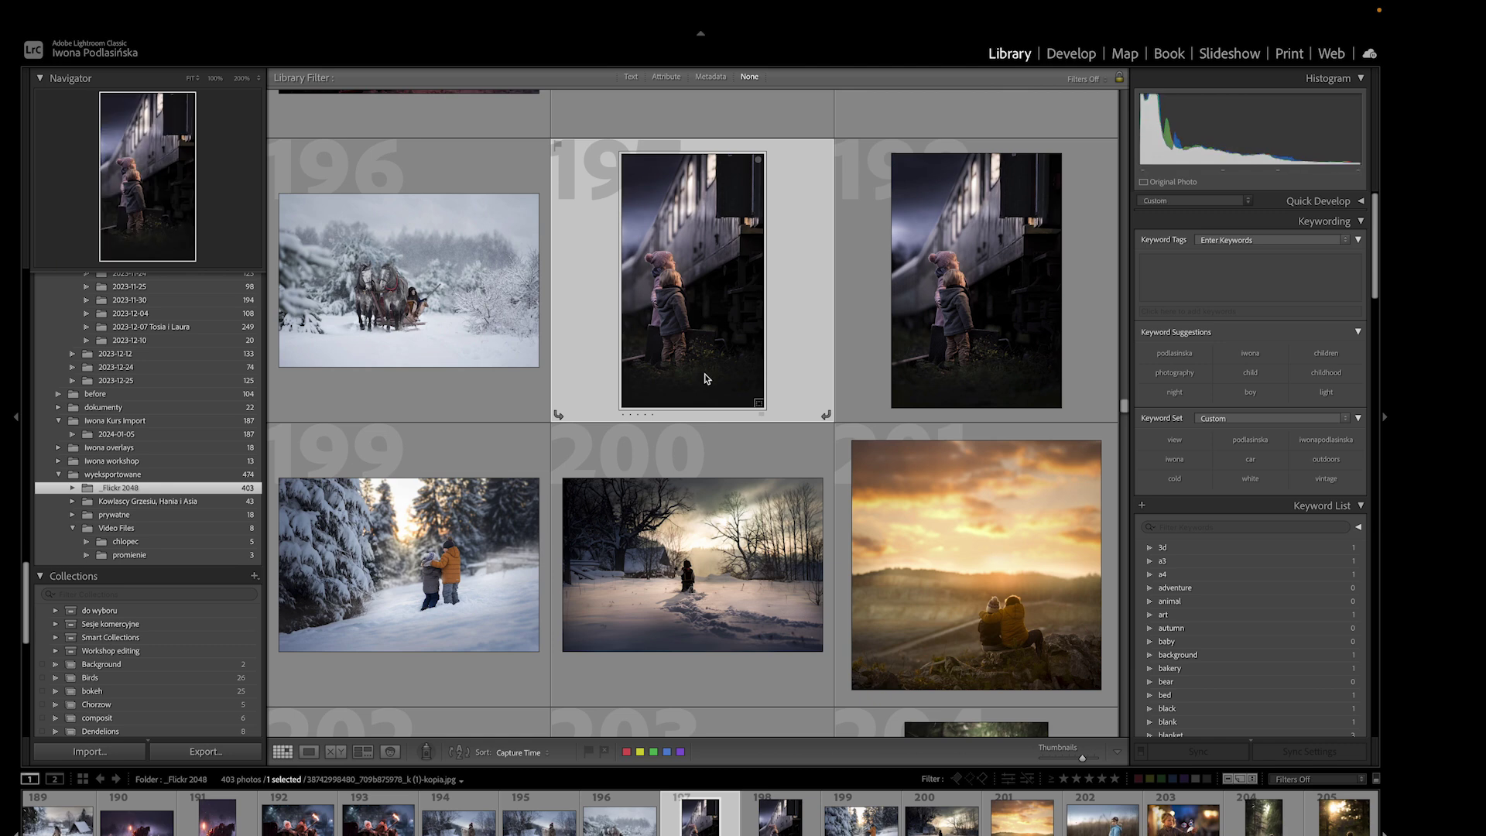
key("x")
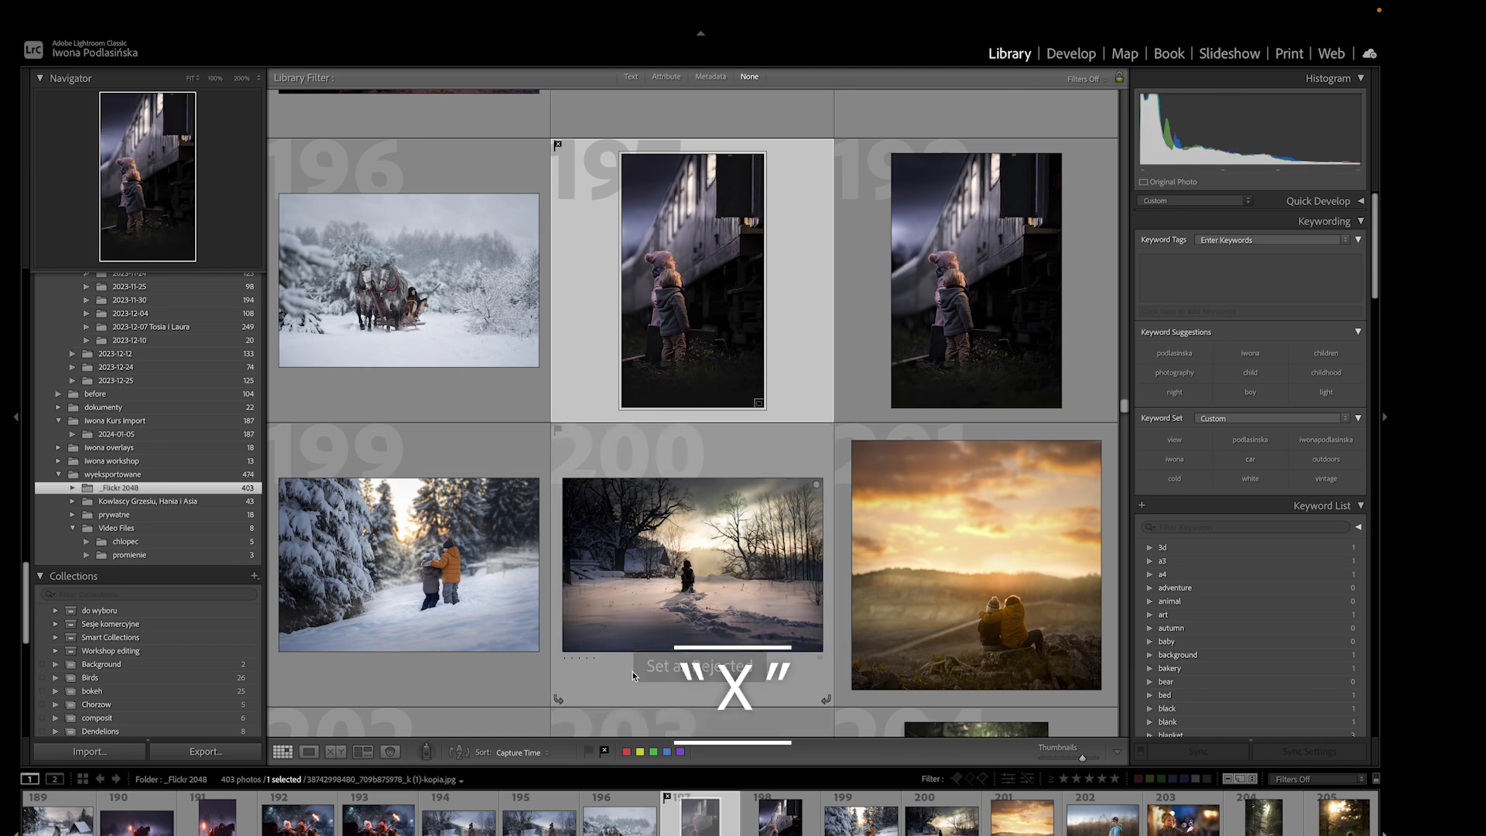
left_click(612, 544)
scroll(504, 568, "down", 3)
scroll(504, 567, "down", 10)
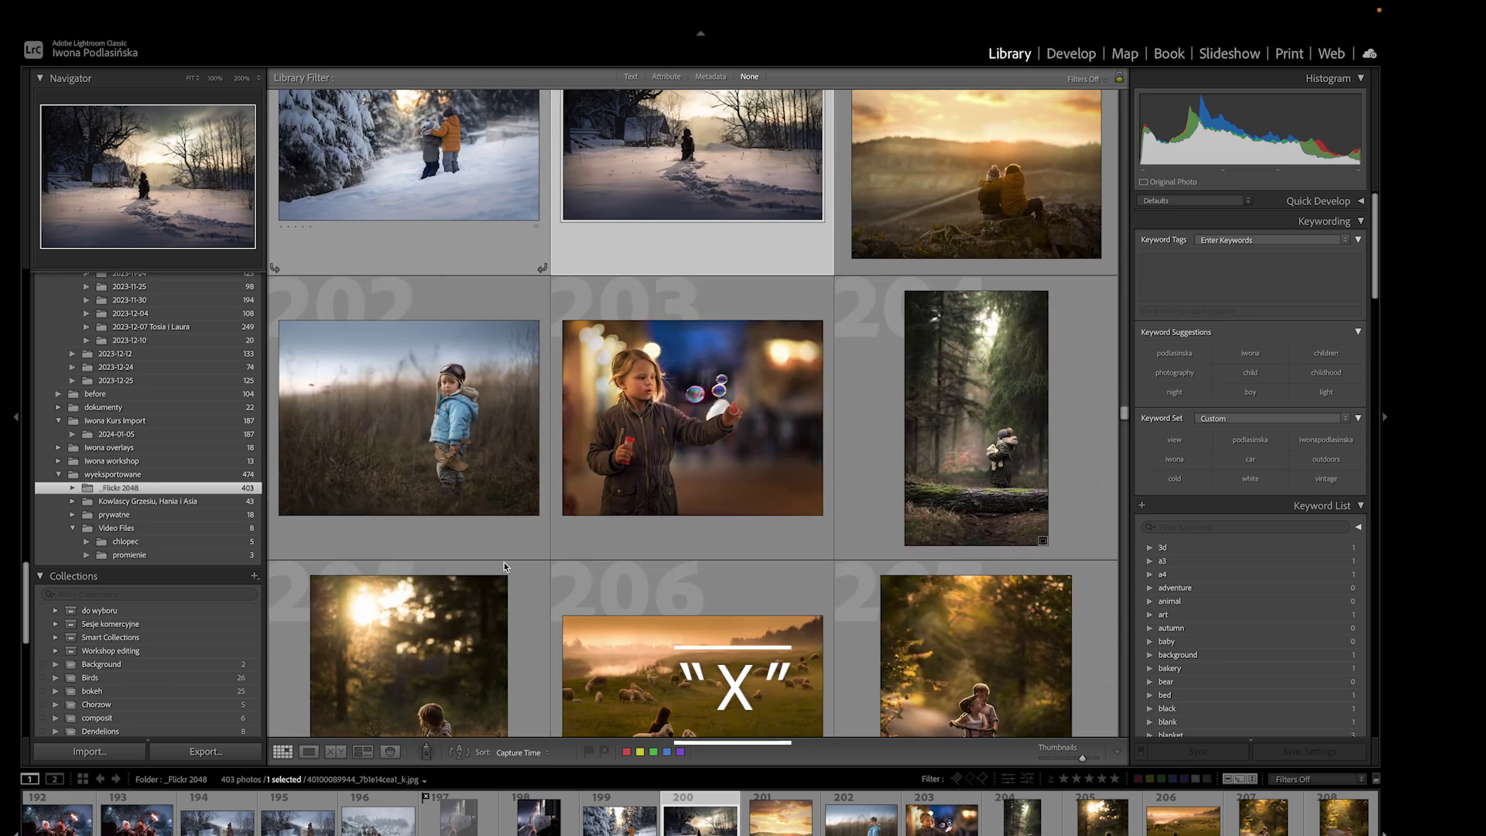
scroll(504, 567, "up", 1)
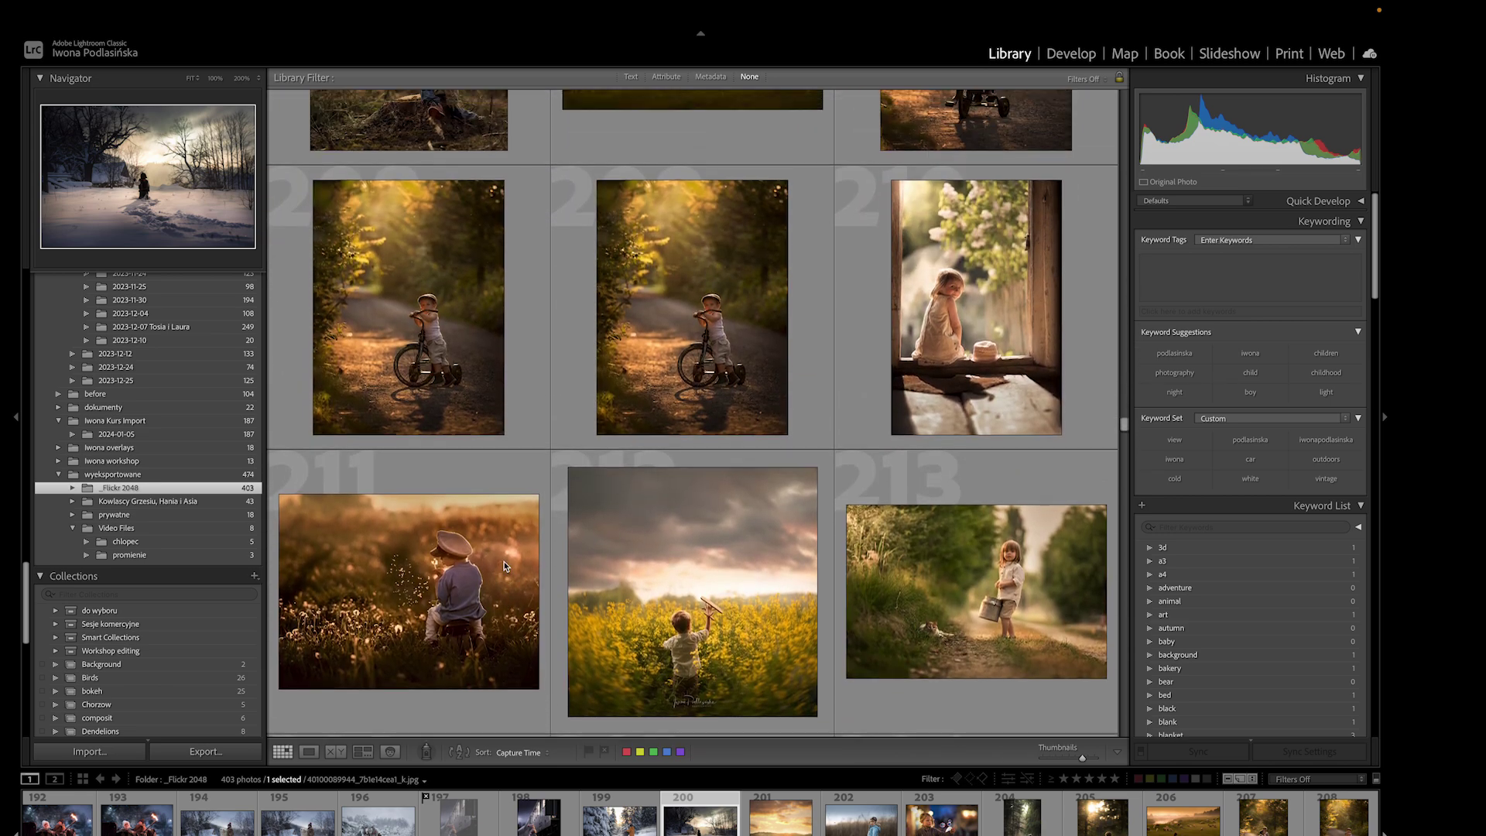
- Reject the duplicate tricycle photo 209 and select photo 210 so 209 shows dimmed
left_click(597, 308)
key("x")
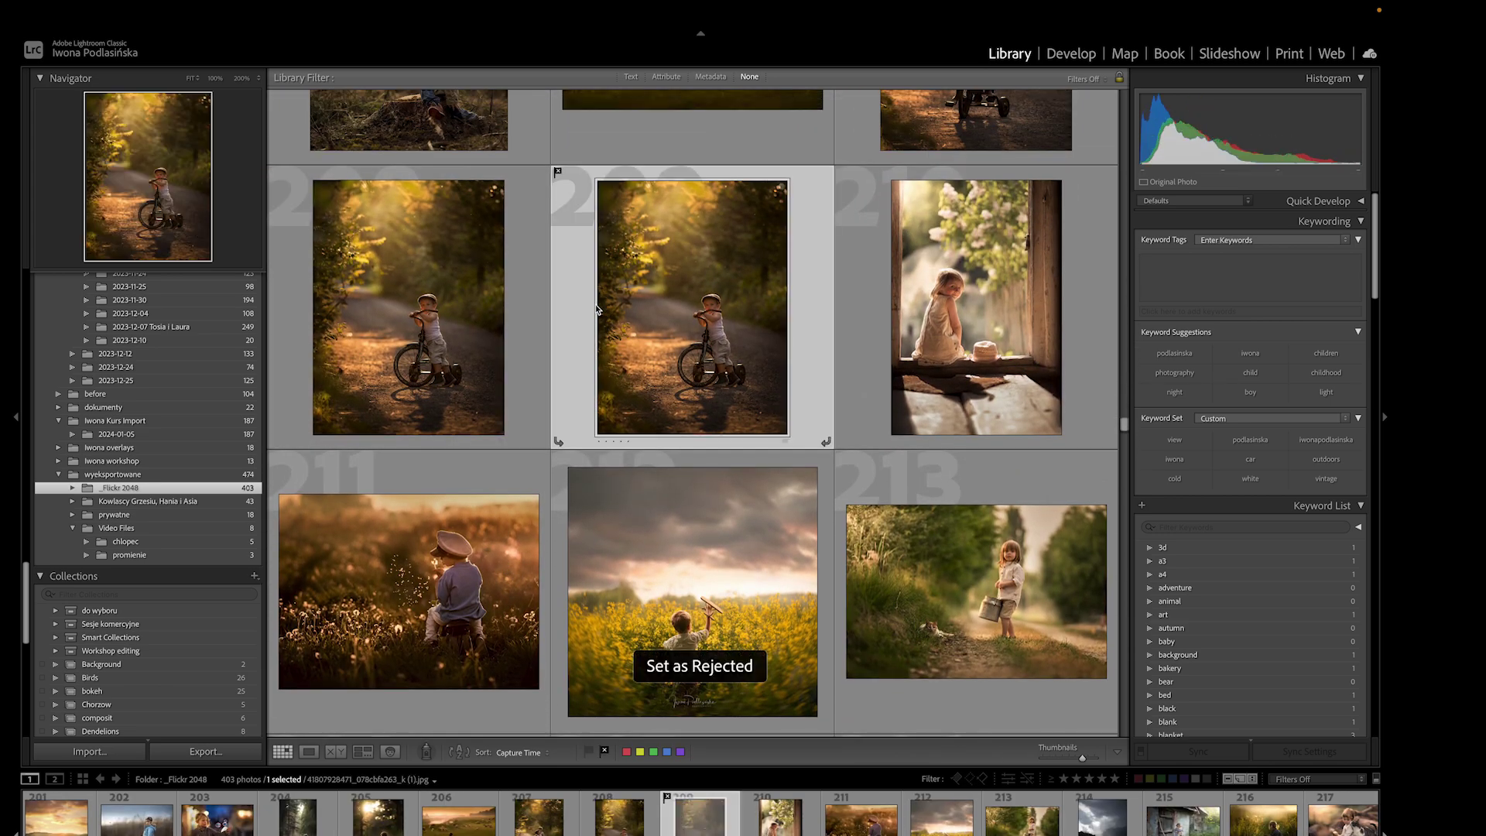
scroll(774, 380, "up", 2)
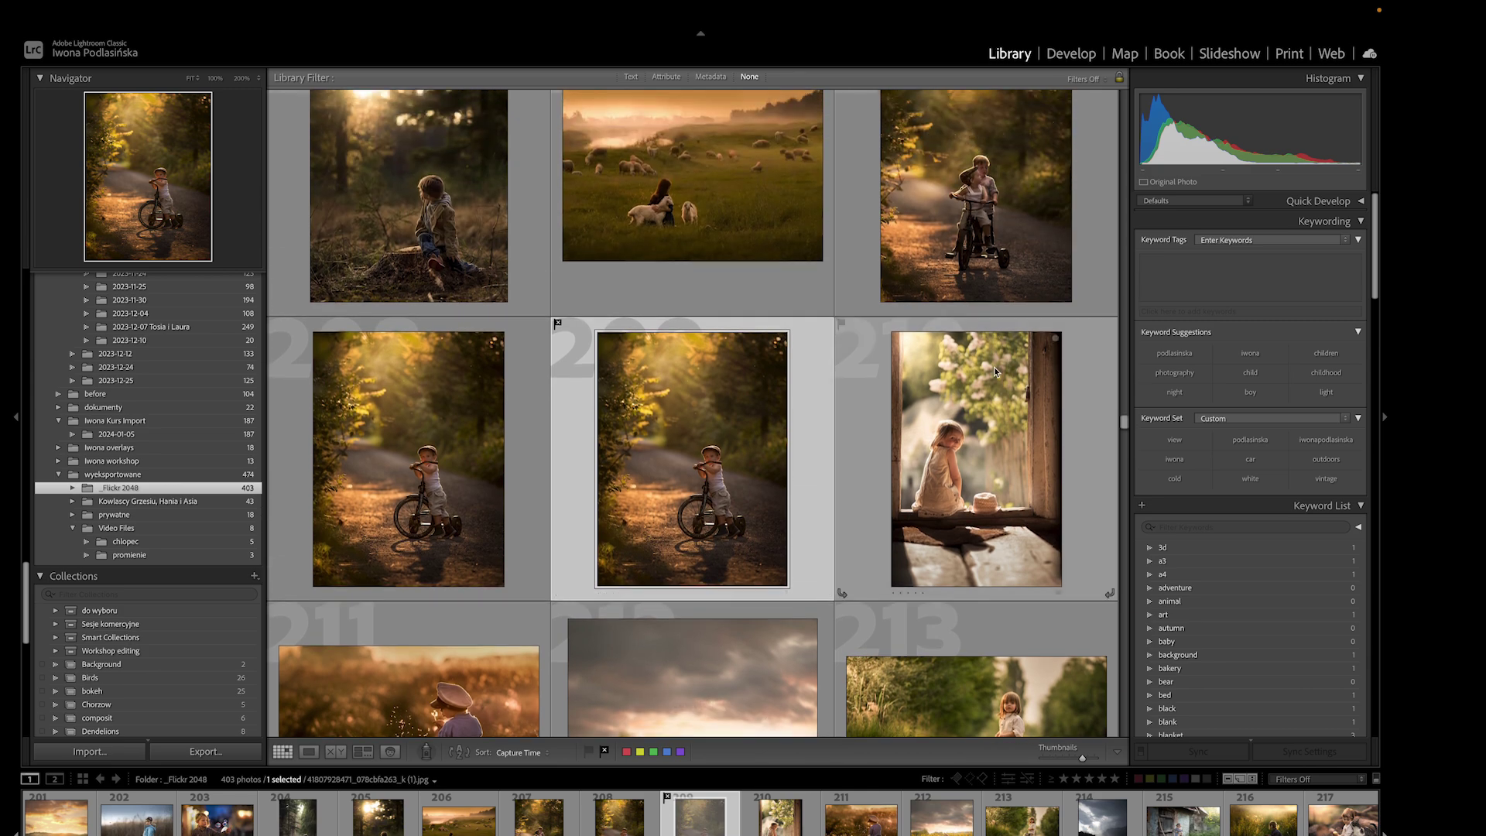
scroll(976, 402, "up", 1)
left_click(949, 438)
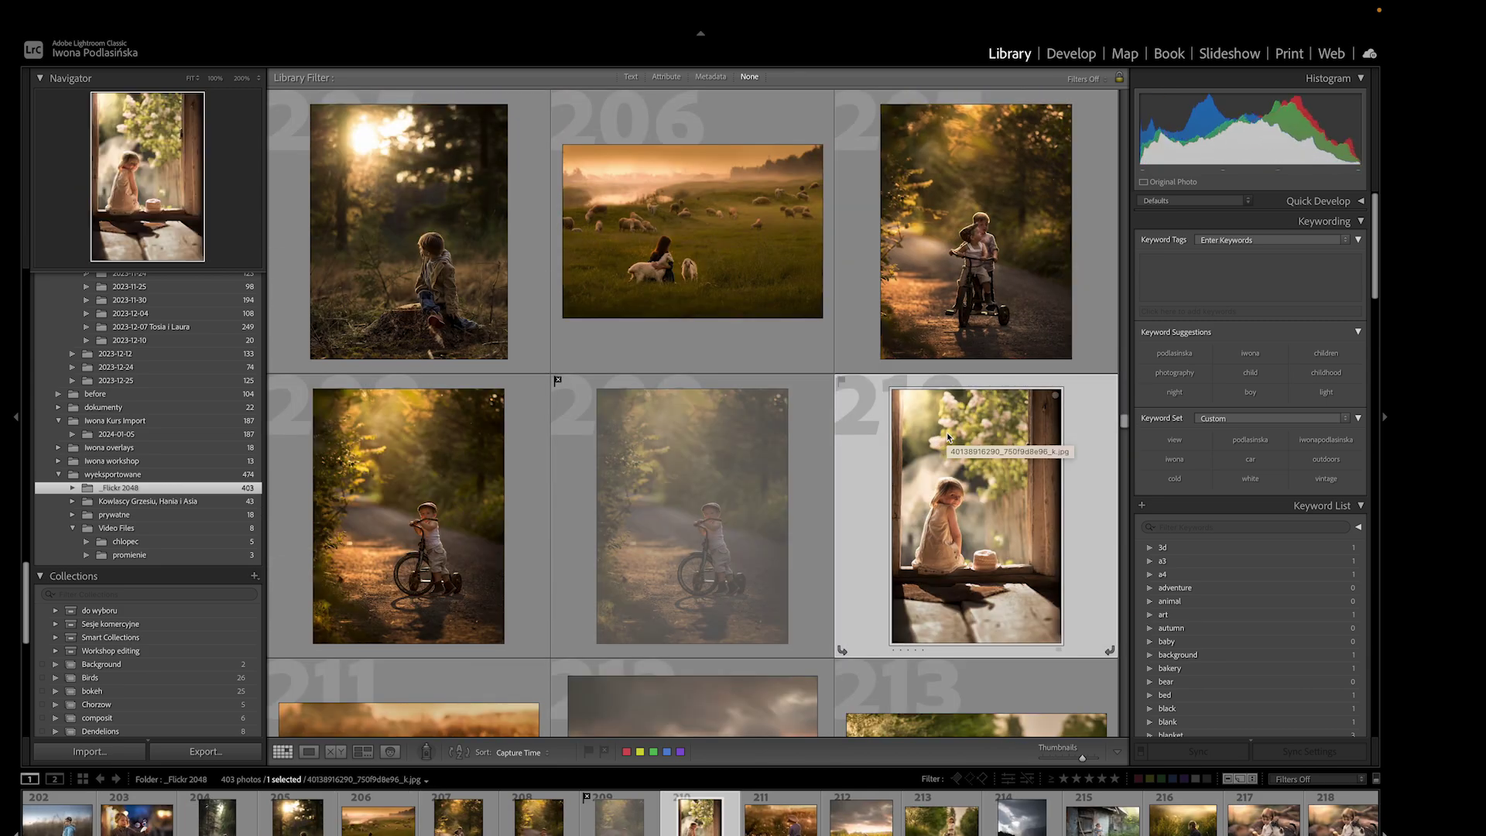
left_click(248, 13)
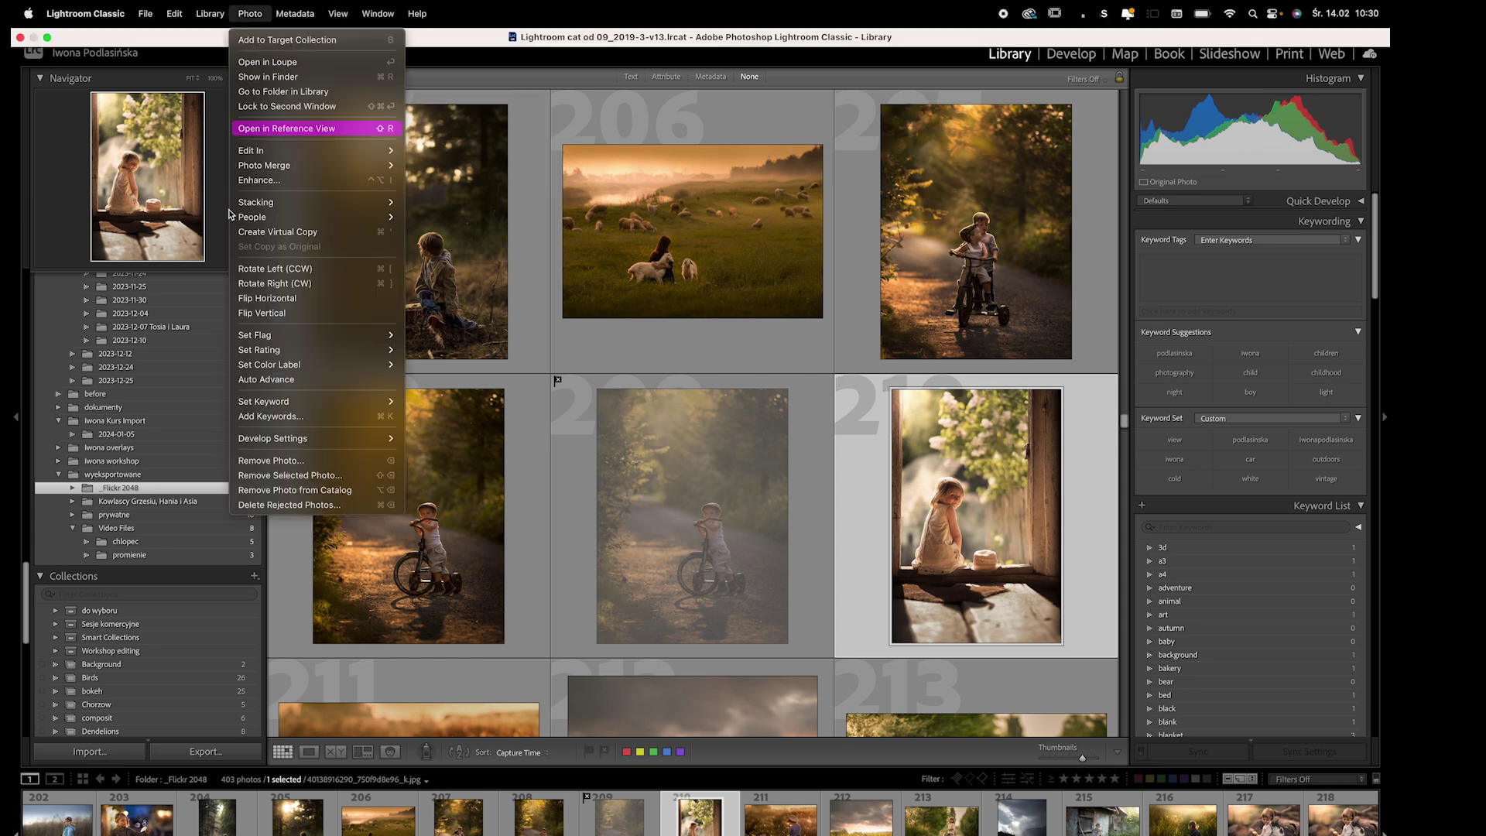
left_click(635, 464)
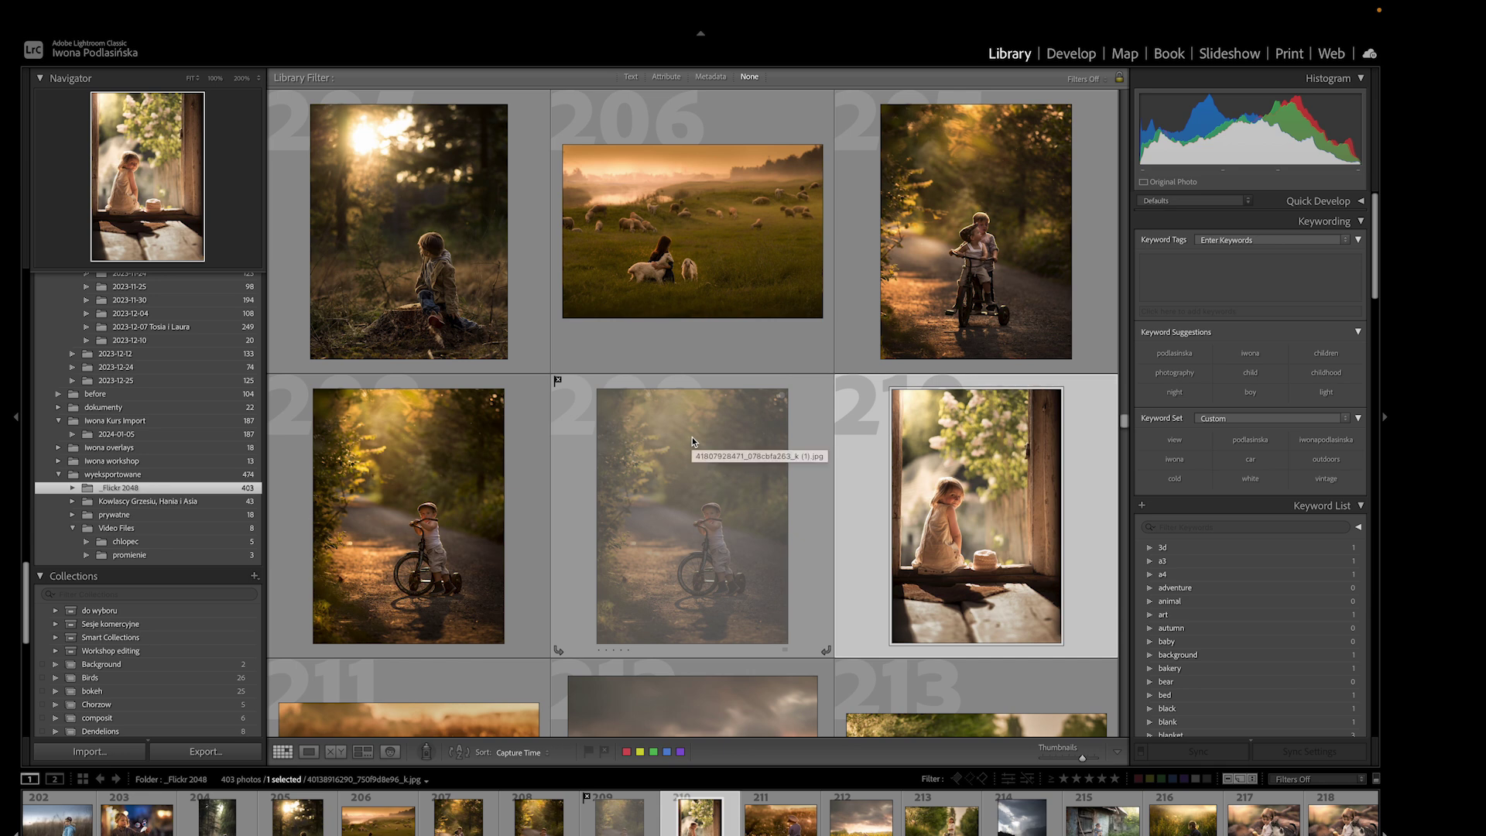
key("super+BackSpace")
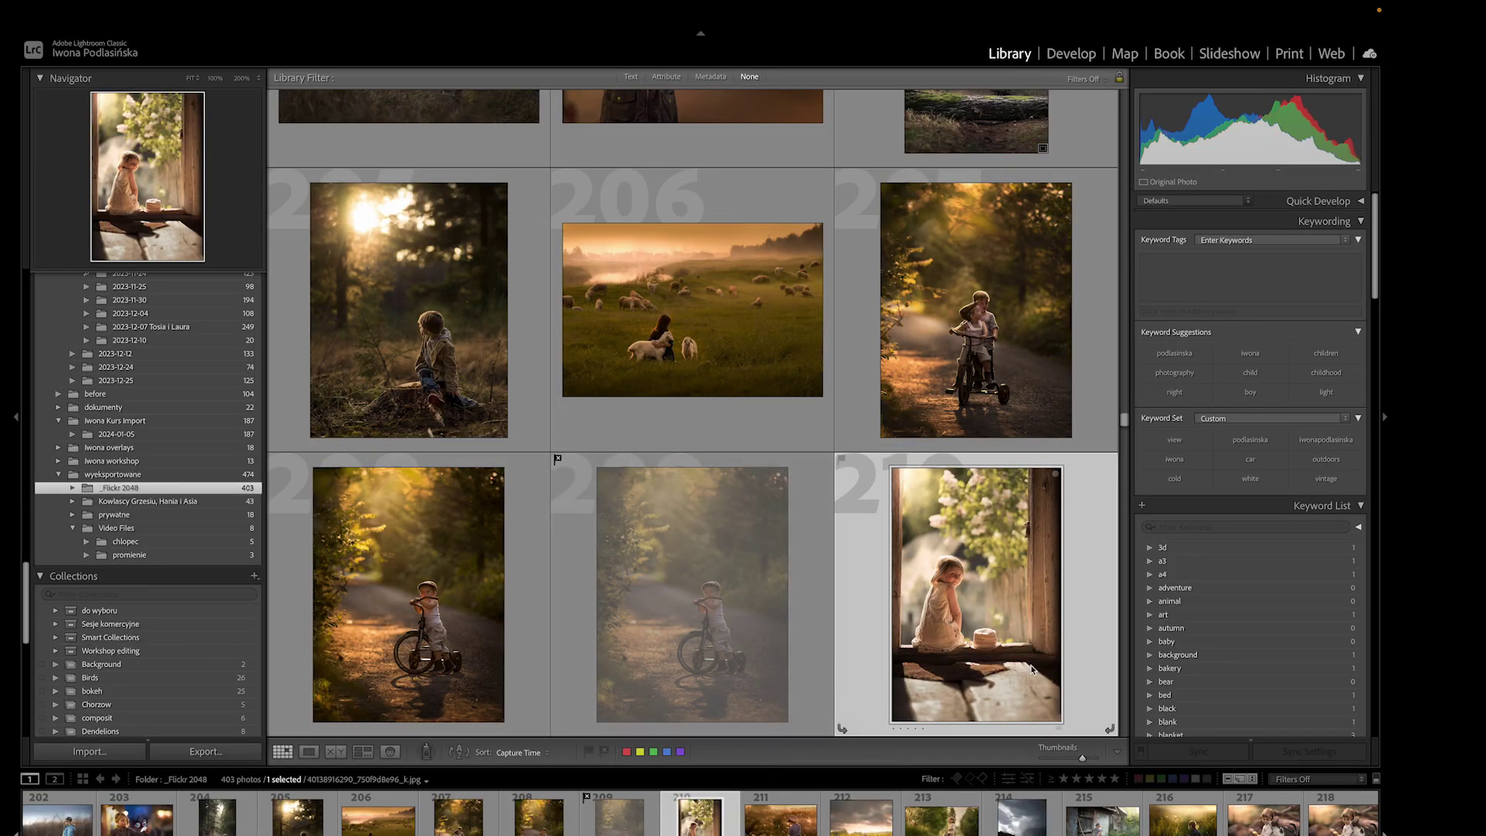
key("t")
key("t")
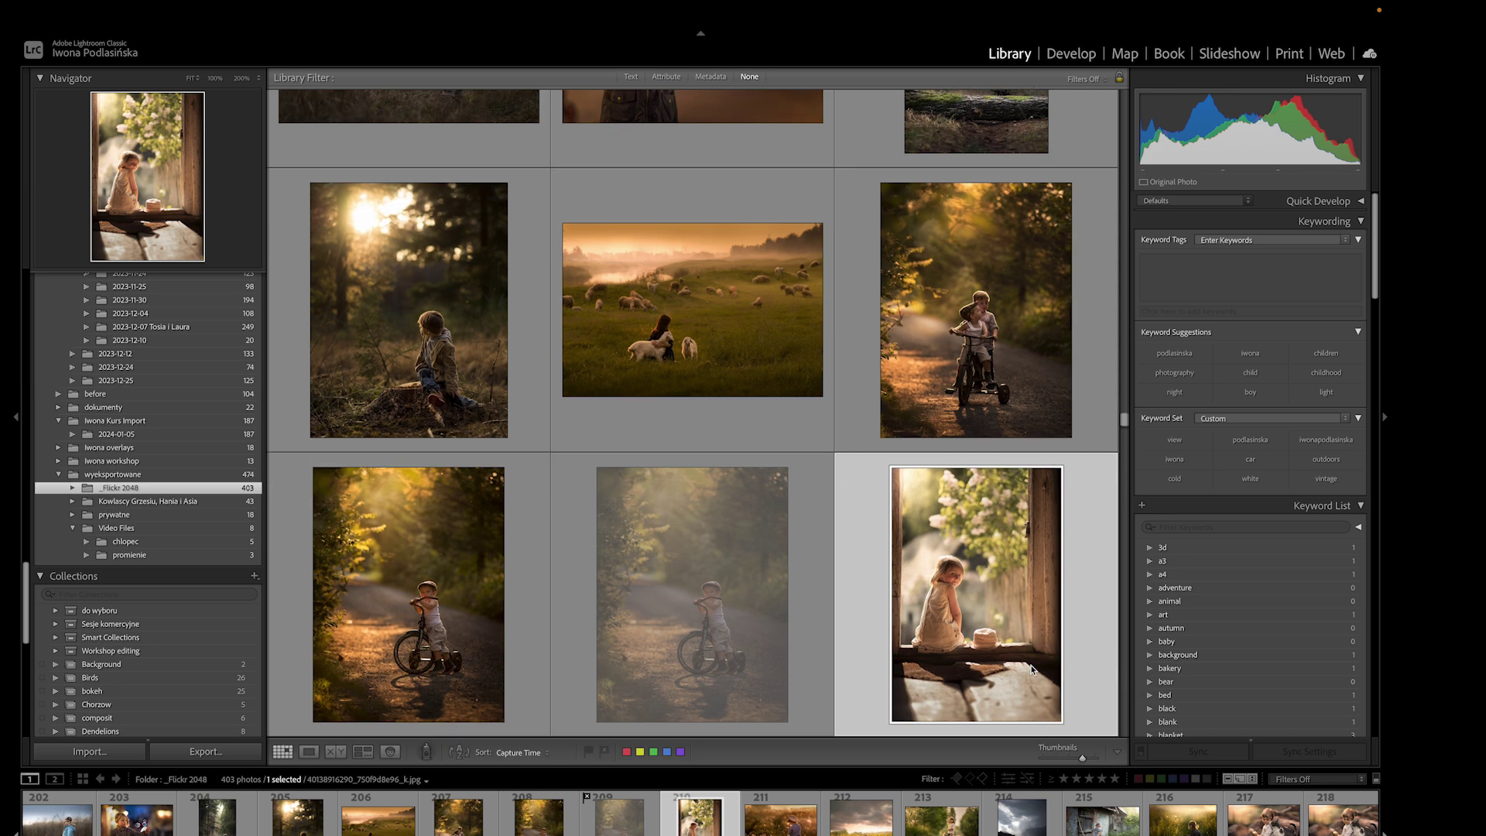
key("t")
key("t")
key("j")
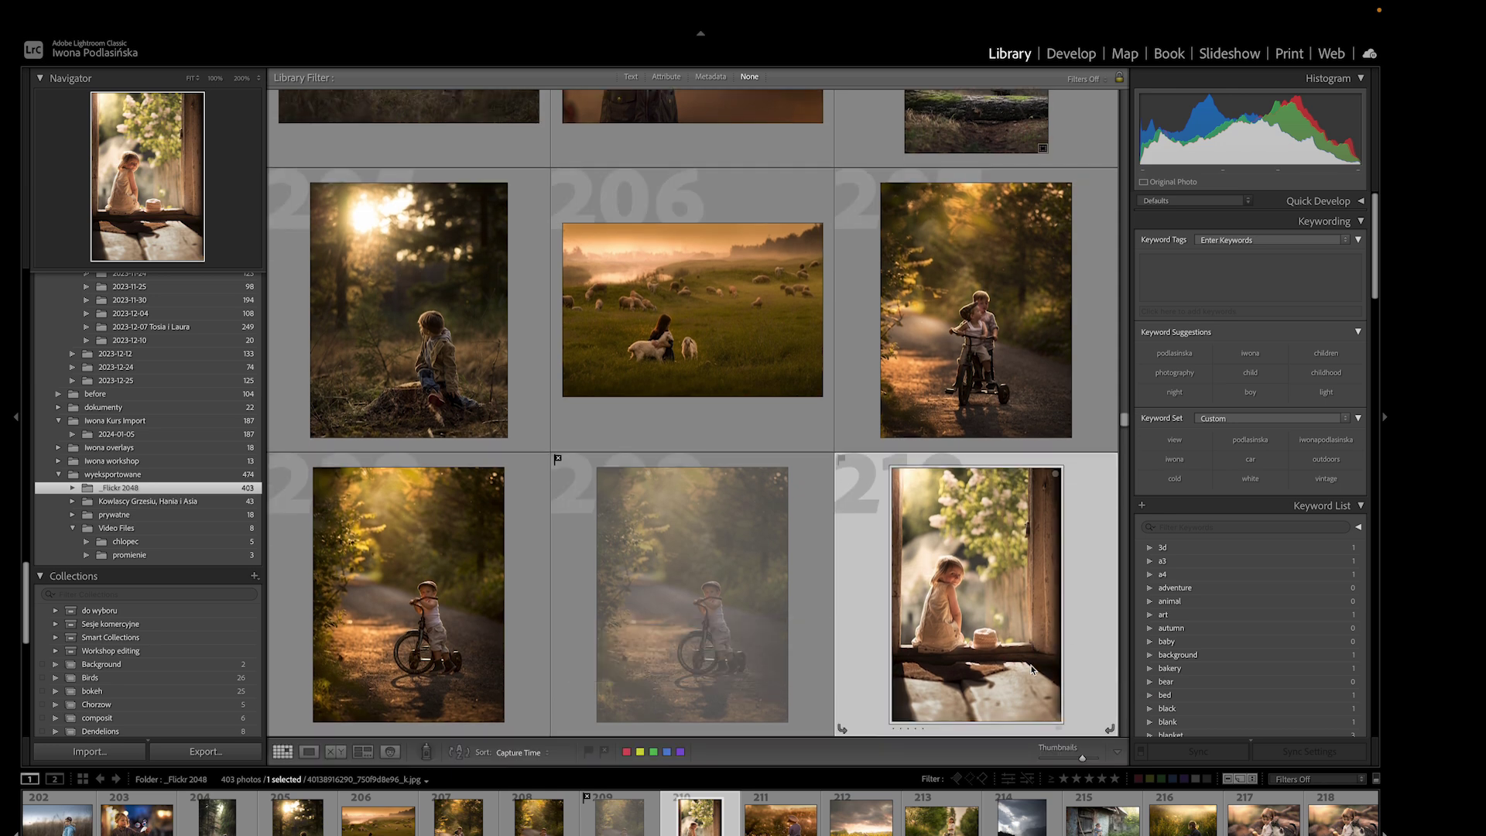